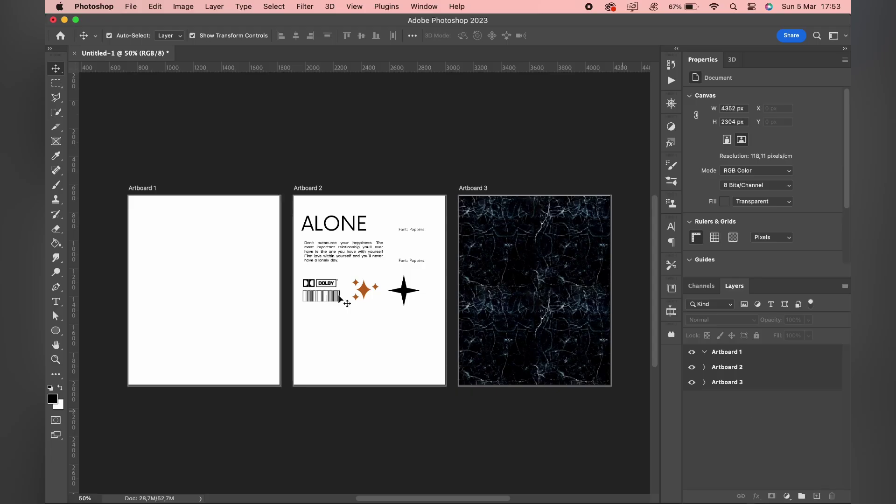
Add a dark grey #1b1b1b Solid Color fill layer to Artboard 1
left_click(239, 290)
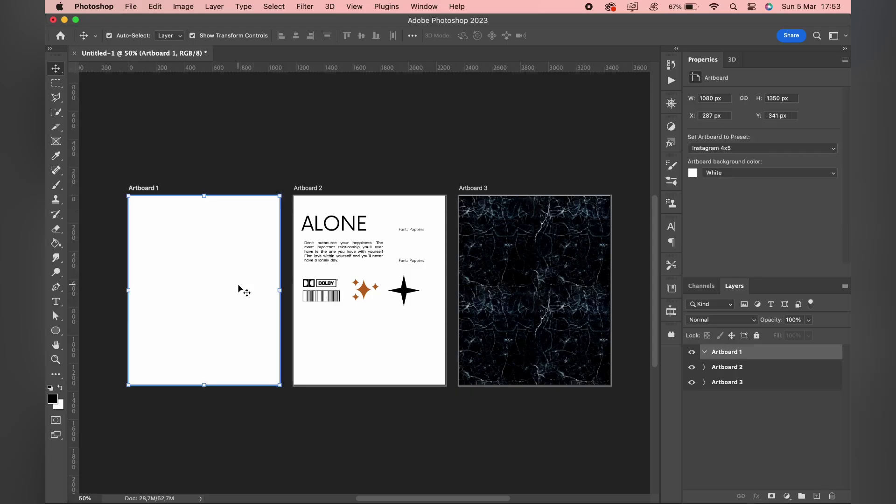
left_click(782, 497)
left_click(792, 242)
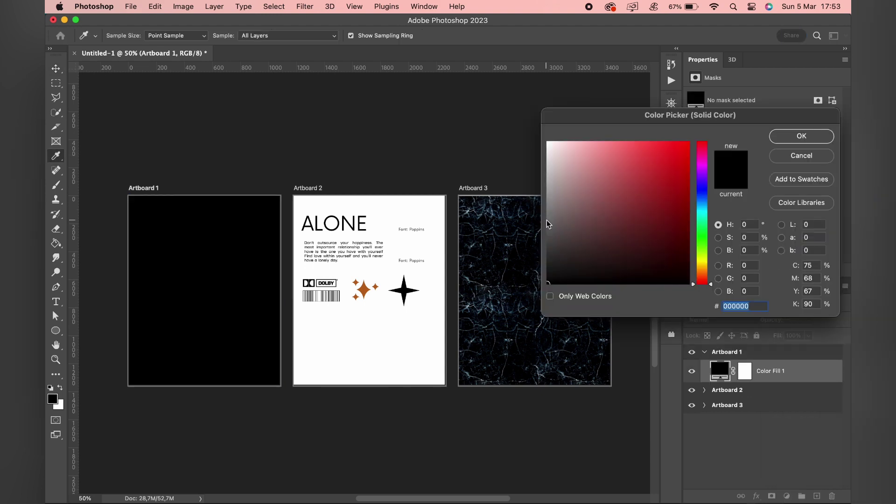
left_click_drag(548, 270, 541, 270)
left_click(803, 136)
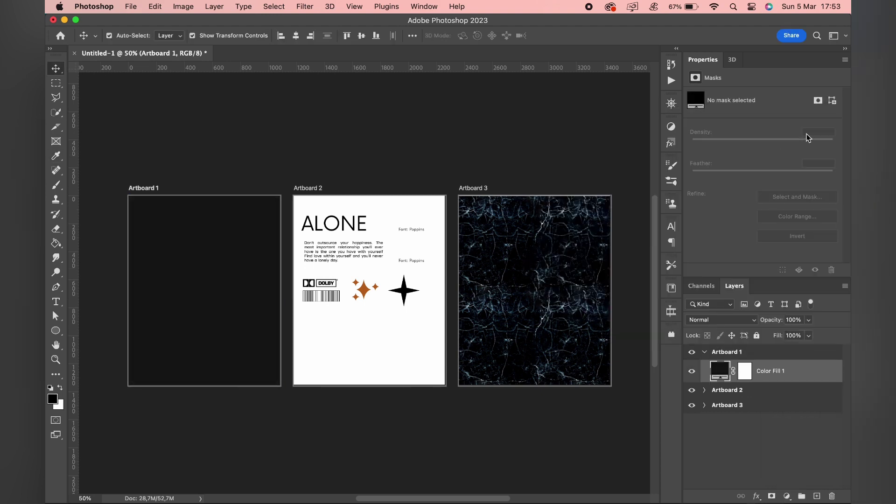
Copy the ice texture into Artboard 1 in Difference blend mode at 61% opacity
left_click_drag(748, 429, 719, 373)
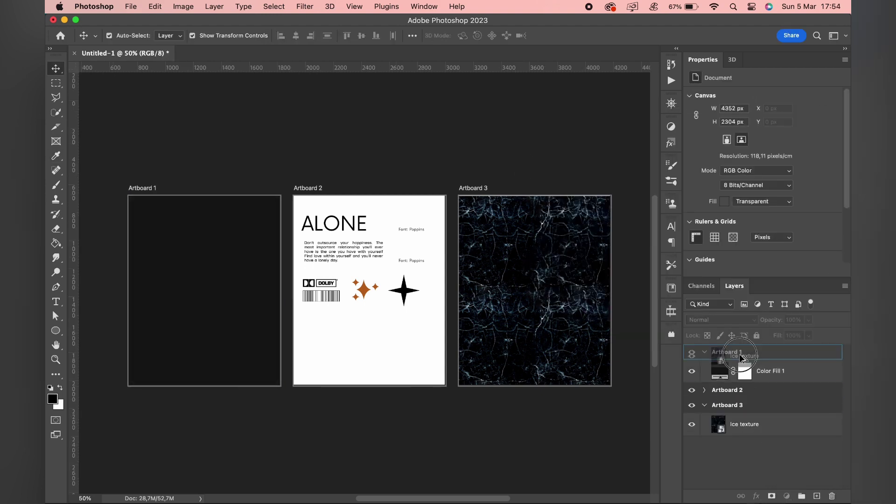
left_click(752, 320)
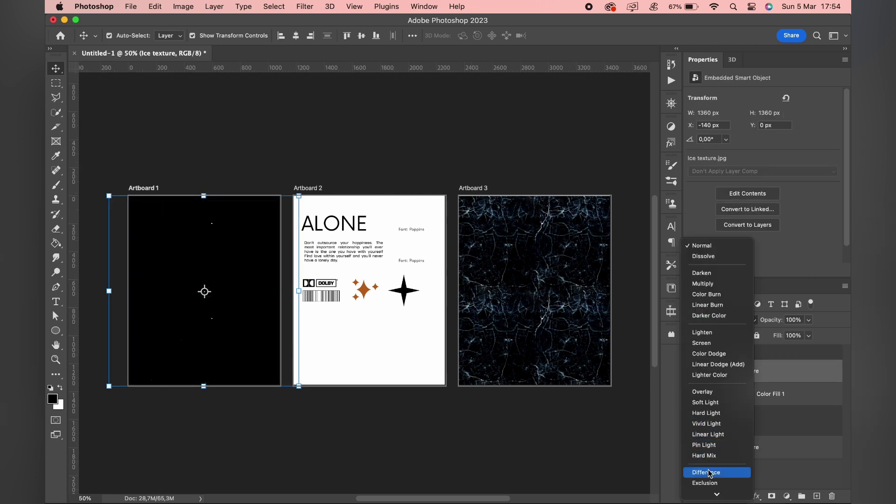
left_click(706, 472)
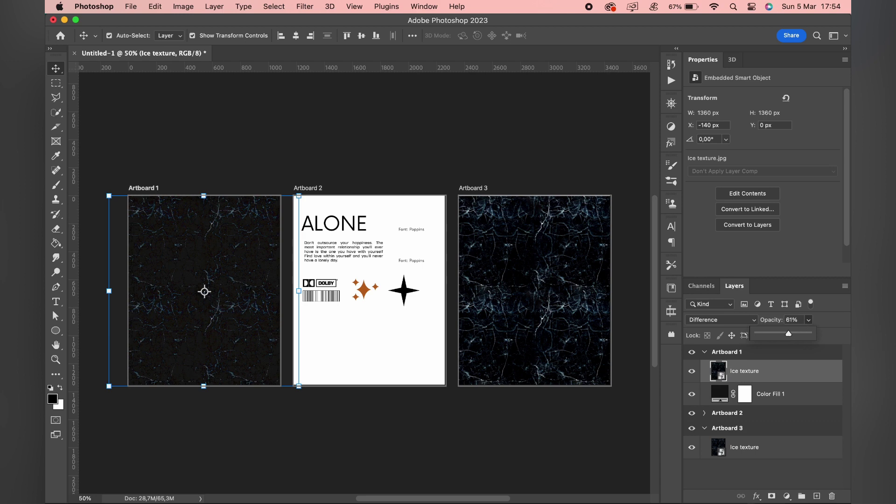
left_click(544, 164)
scroll(472, 174, "left", 5)
scroll(472, 210, "up", 3)
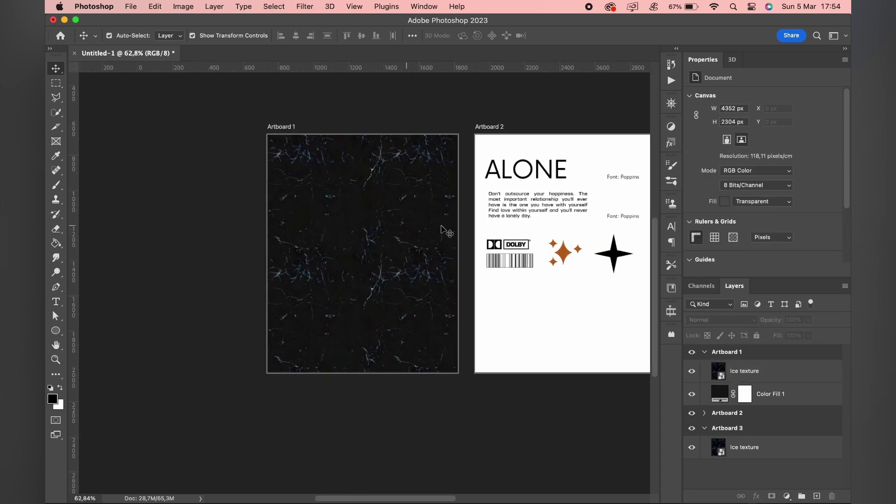
Copy the Dolby logo to Artboard 1's top-left and make it white with Lightness +100
left_click_drag(476, 251, 268, 153)
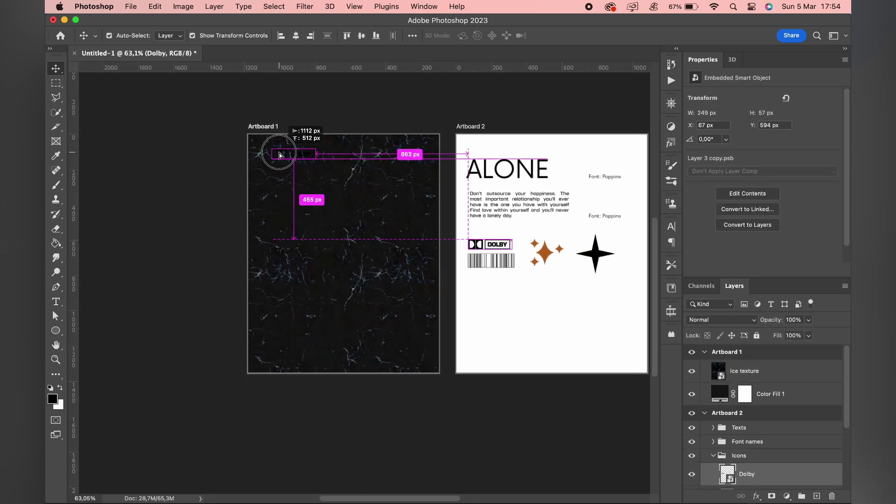
key("super+u")
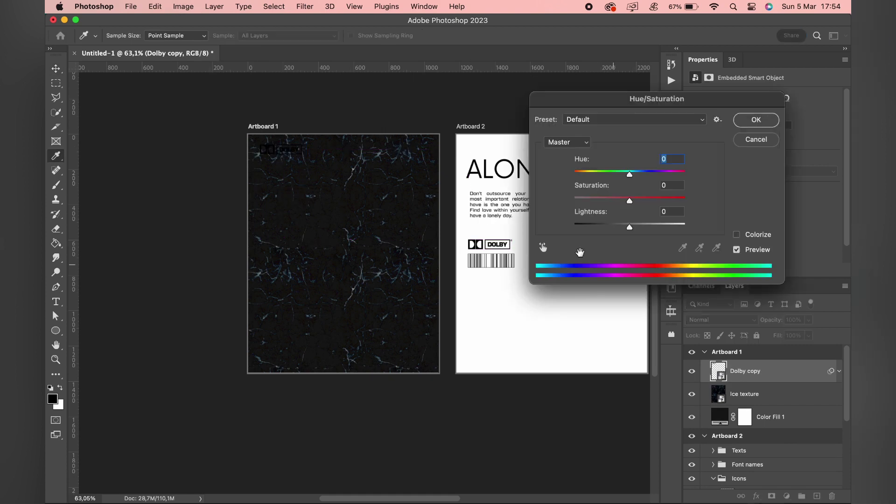
left_click_drag(630, 227, 702, 227)
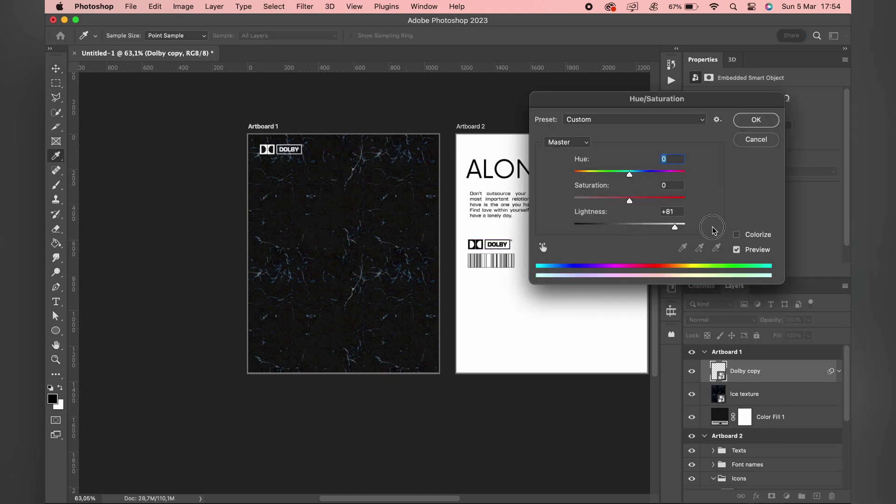
left_click(757, 121)
left_click(379, 242)
Copy the barcode into Artboard 1's top-right corner
left_click(492, 276)
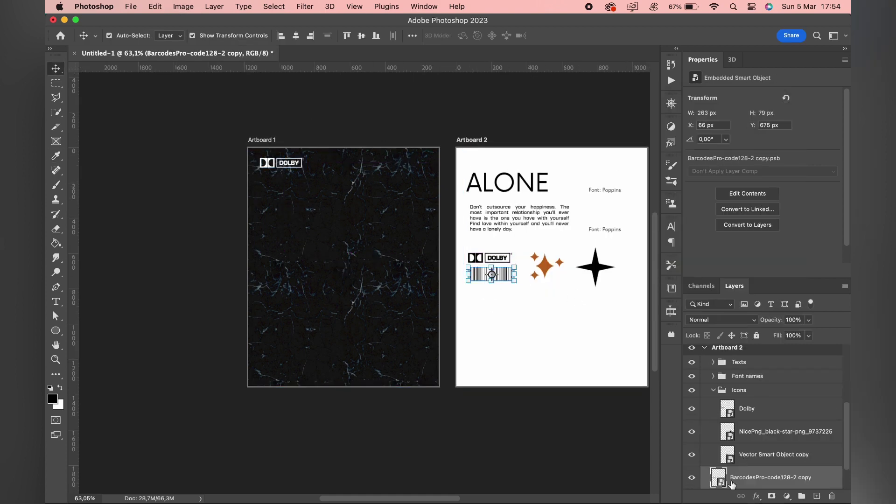
left_click_drag(484, 274, 385, 163)
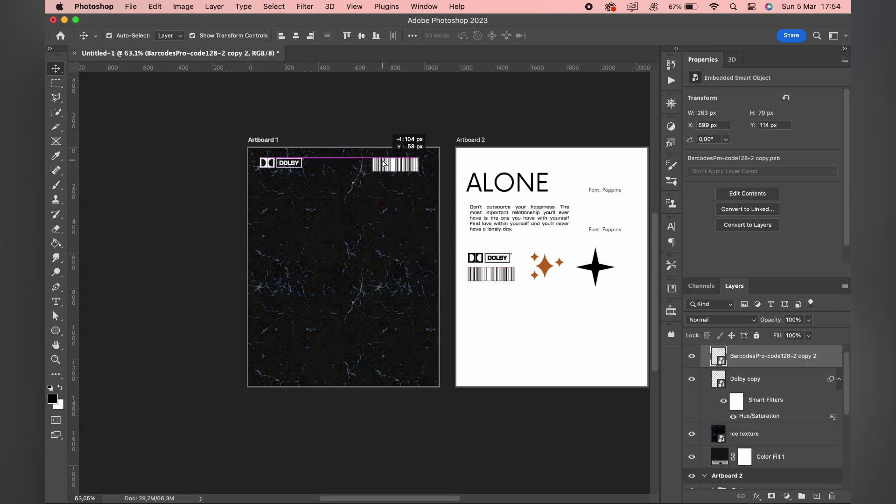
left_click_drag(386, 163, 395, 165)
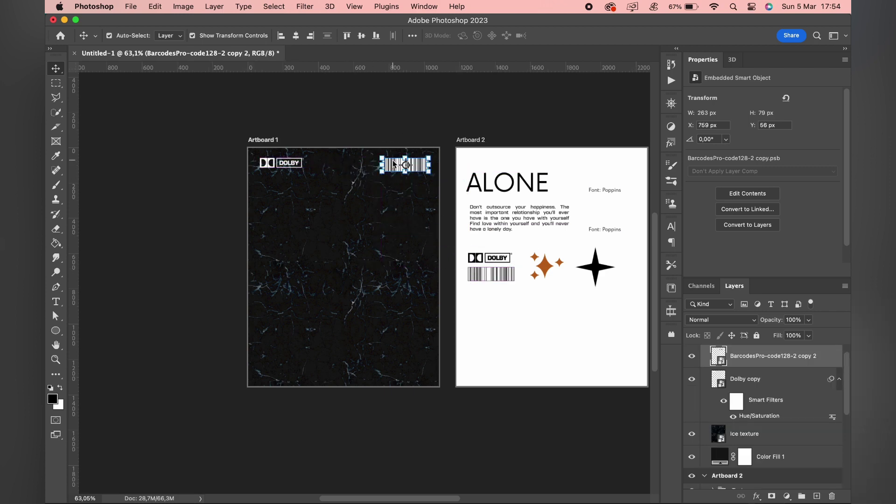
Lock the ice texture and colour fill background layers
left_click(277, 168)
left_click(313, 207)
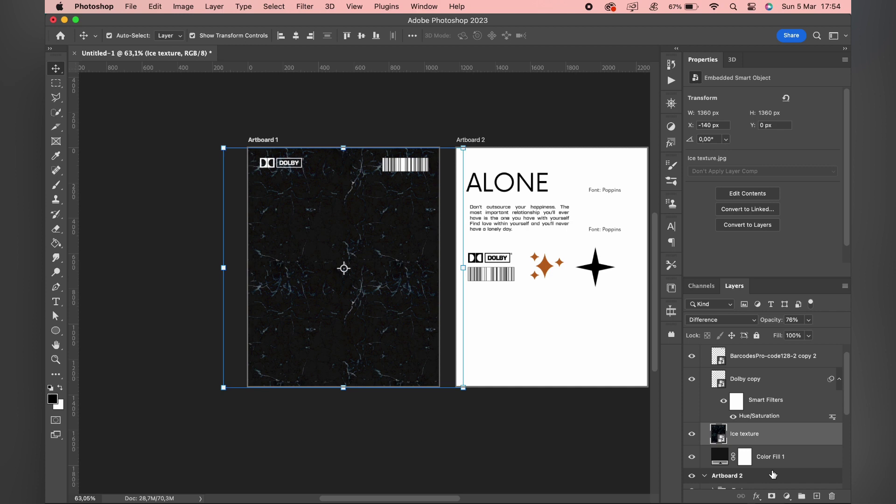
left_click(756, 335)
left_click(765, 456)
left_click(756, 335)
Enlarge the Dolby logo with Free Transform
left_click(282, 165)
key("ctrl+t")
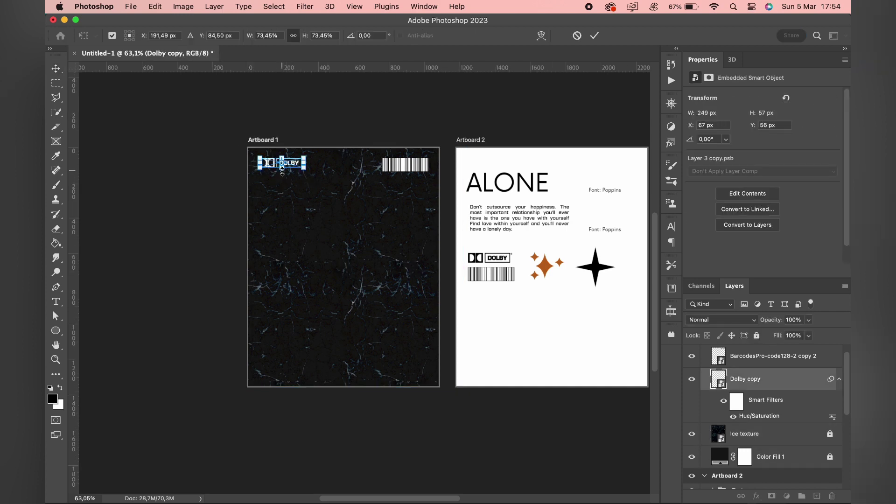
left_click_drag(282, 168, 290, 165)
key("Return")
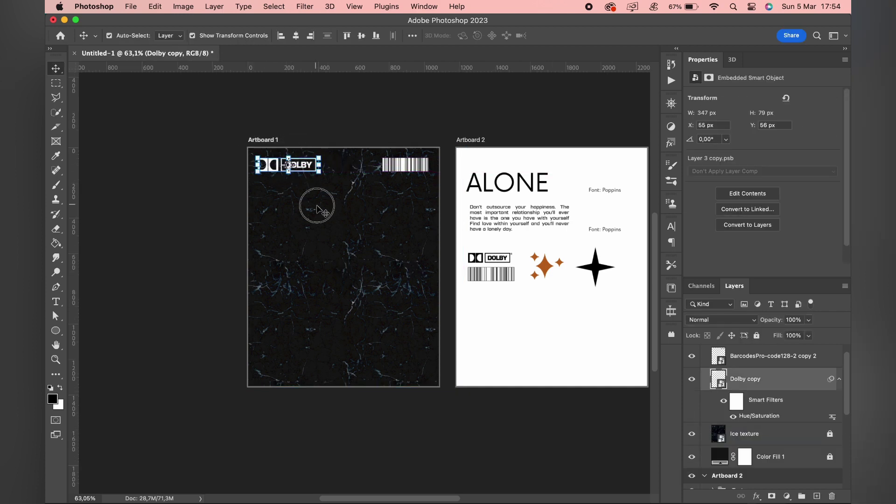
left_click(317, 208)
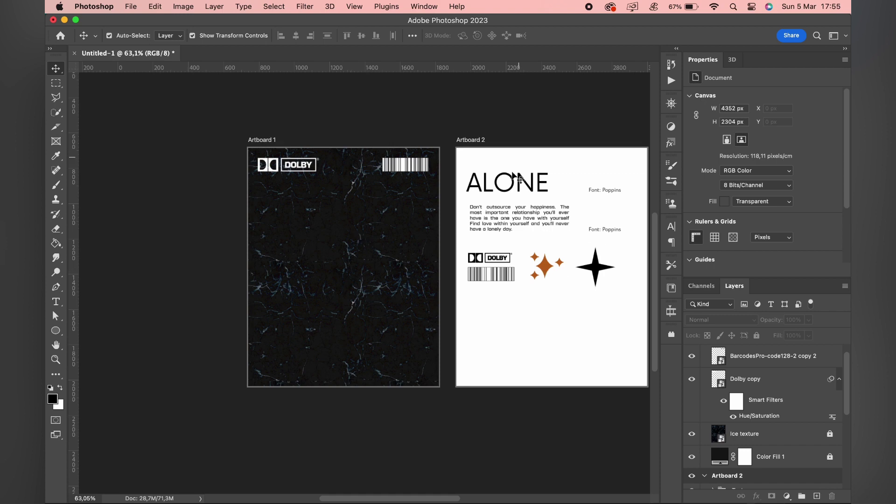
Duplicate the ALONE title from Artboard 2 into the middle of Artboard 1
left_click(518, 179)
key("super+v")
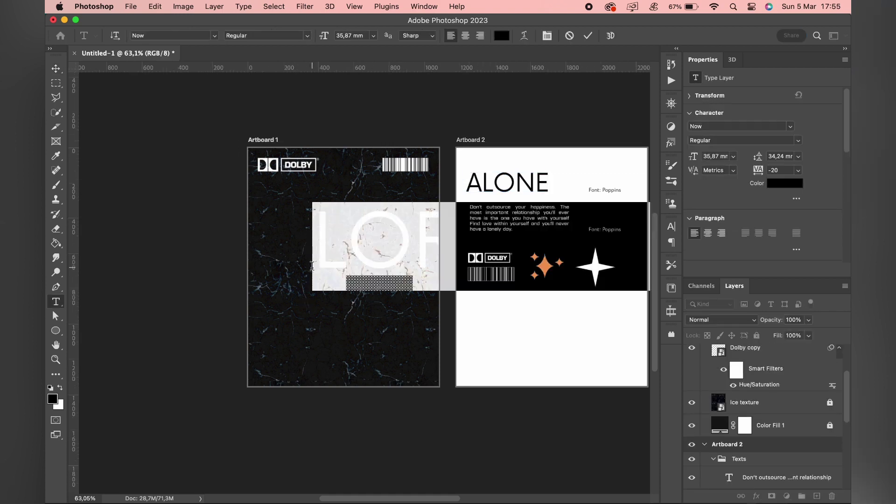
left_click_drag(319, 260, 228, 287)
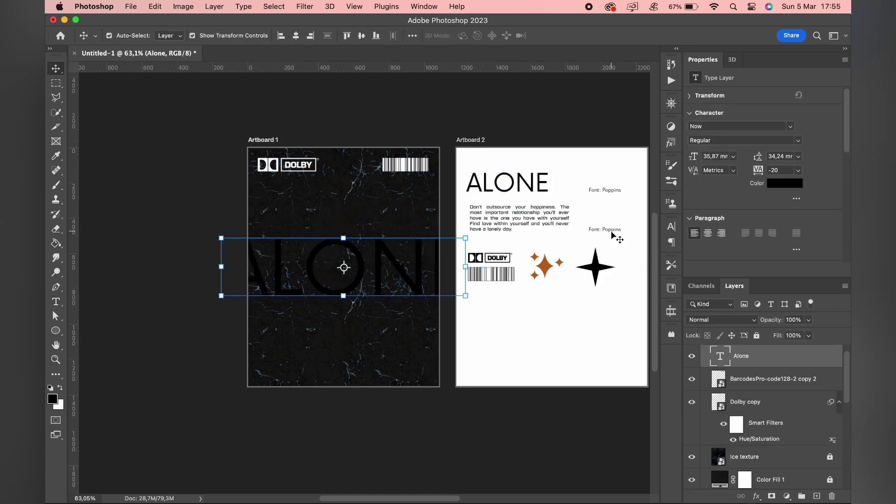
Make the ALONE text white in Poppins ExtraBold
left_click(798, 186)
left_click(547, 131)
left_click(800, 134)
left_click(737, 126)
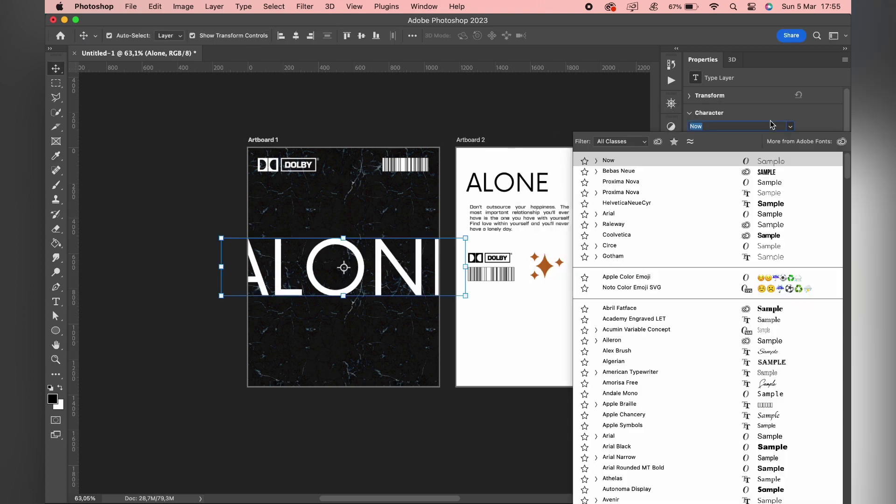
type("pop")
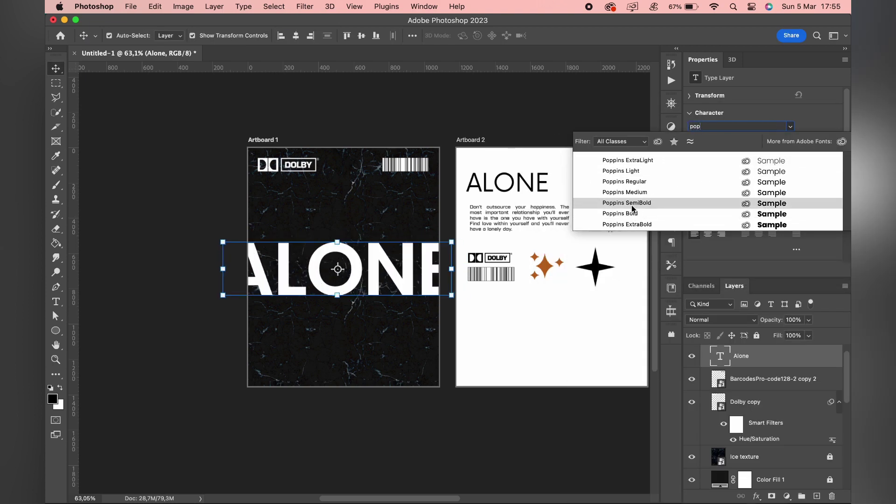
left_click(627, 225)
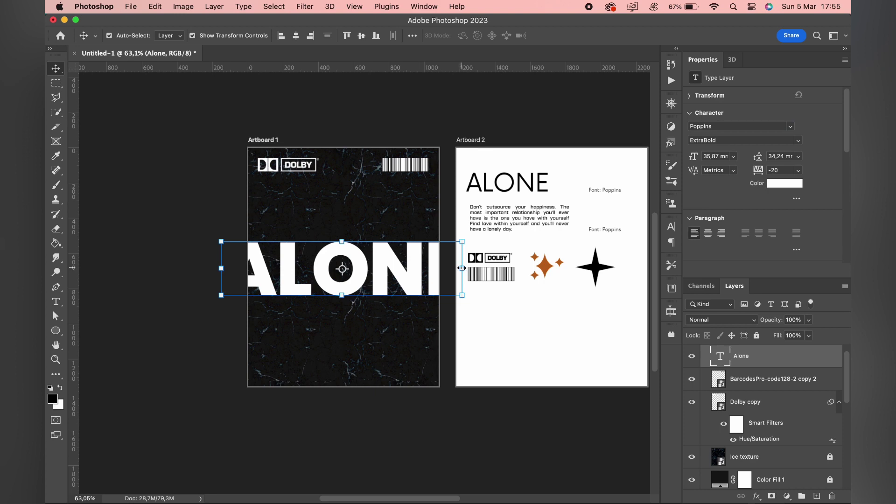
Scale ALONE to fit the artboard and centre it
left_click_drag(461, 268, 413, 277)
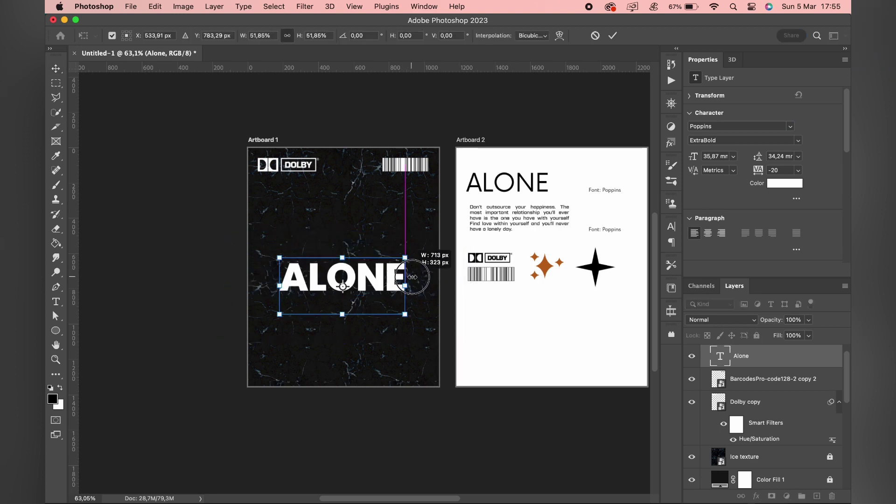
key("Return")
key("a")
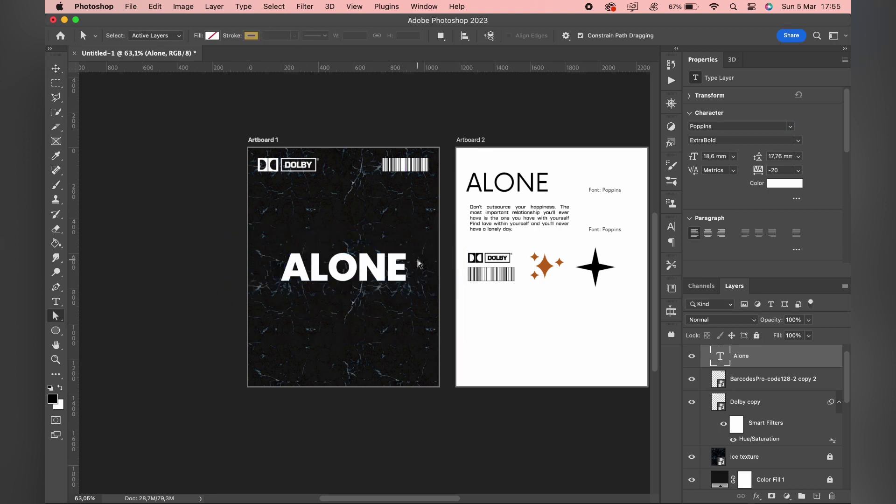
key("v")
left_click_drag(406, 267, 414, 267)
key("Return")
left_click(453, 305)
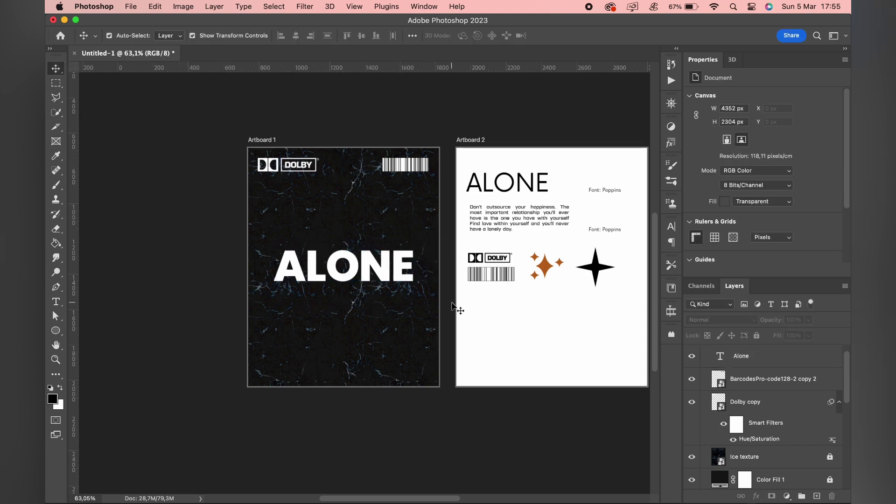
Draw a paragraph text box for the quote near Artboard 1's bottom
double_click(540, 194)
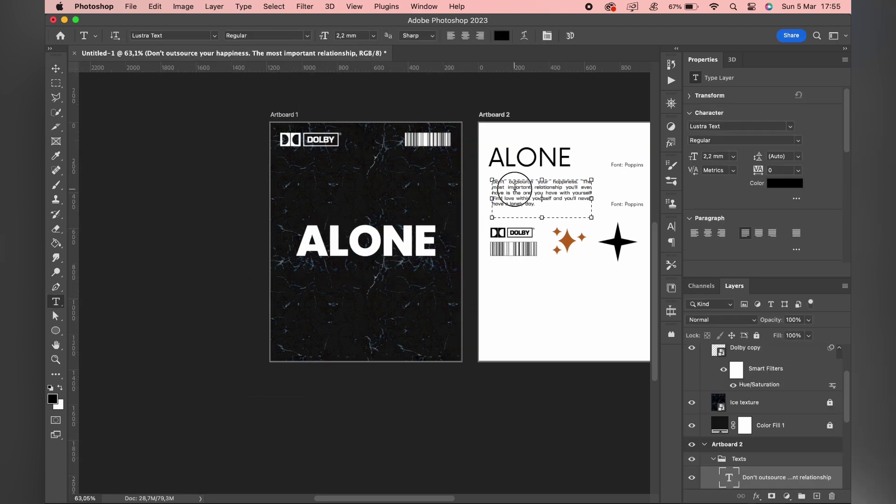
left_click(569, 35)
left_click(332, 326)
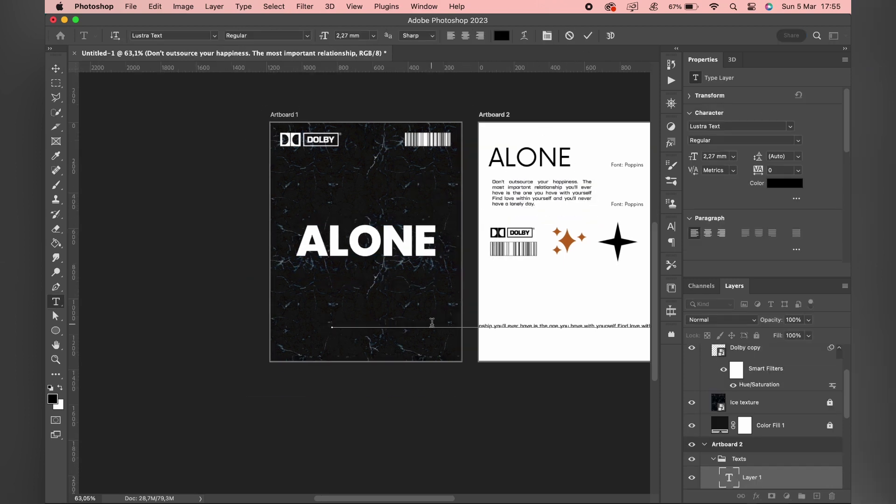
scroll(500, 210, "right", 4)
scroll(499, 210, "down", 2)
left_click(569, 36)
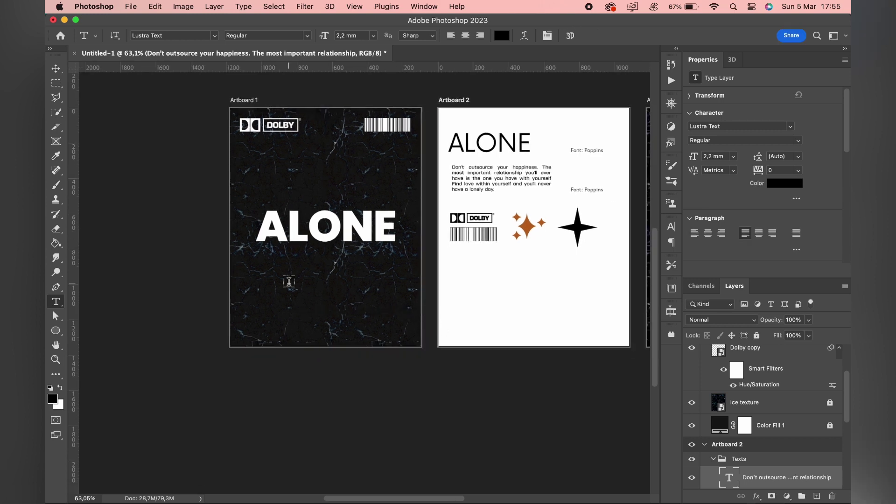
left_click_drag(256, 312, 411, 334)
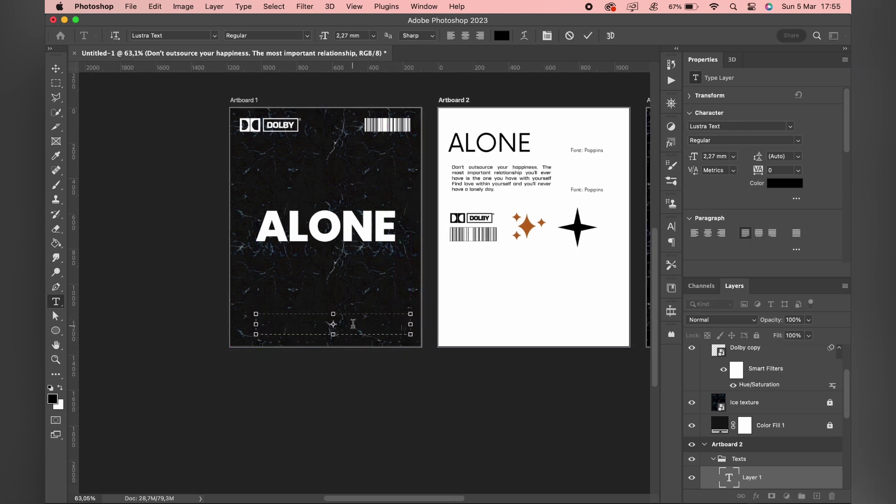
Make the quote text white
left_click(788, 183)
left_click(506, 124)
left_click(746, 134)
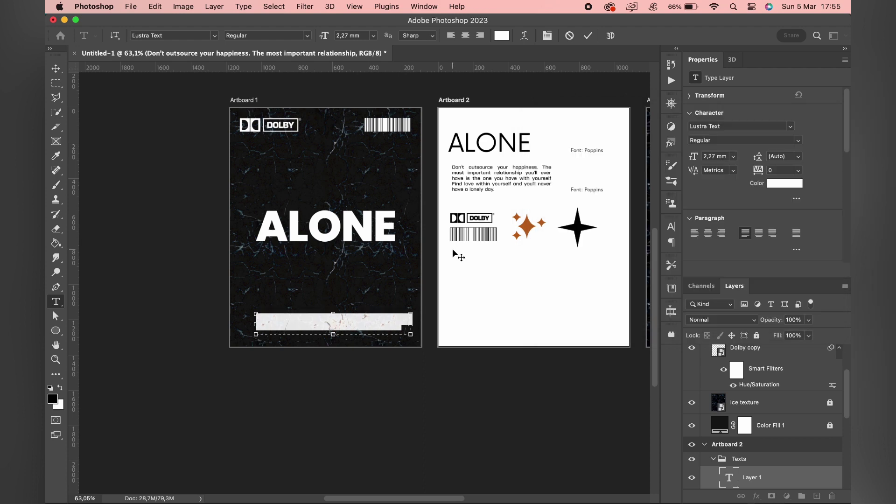
left_click(588, 36)
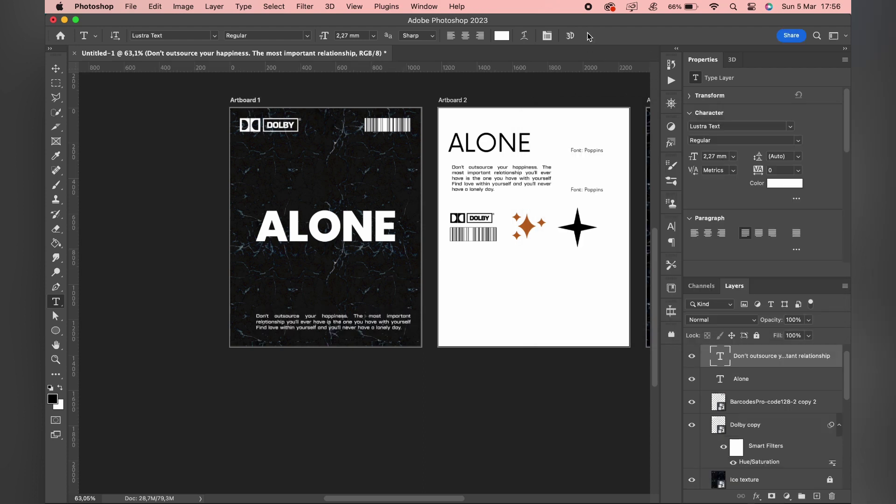
scroll(415, 228, "left", 5)
scroll(416, 229, "down", 3)
Set the quote in uppercase Poppins Medium
key("v")
left_click(296, 35)
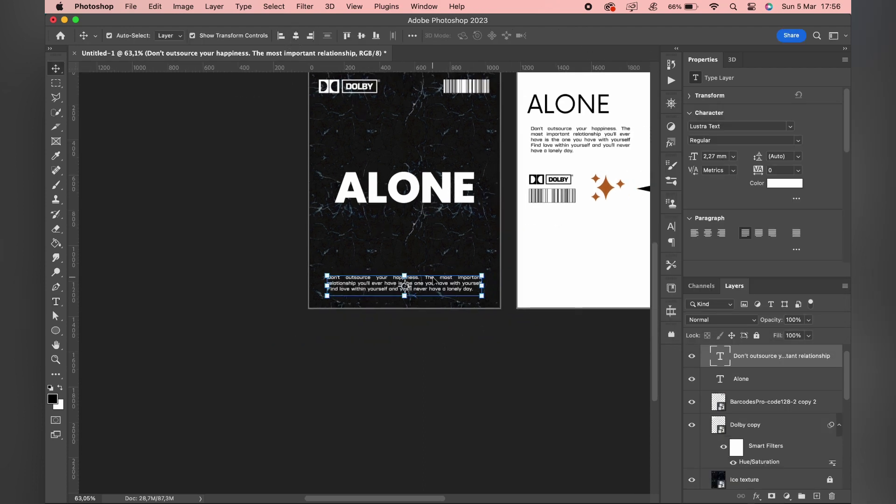
left_click_drag(433, 279, 453, 286)
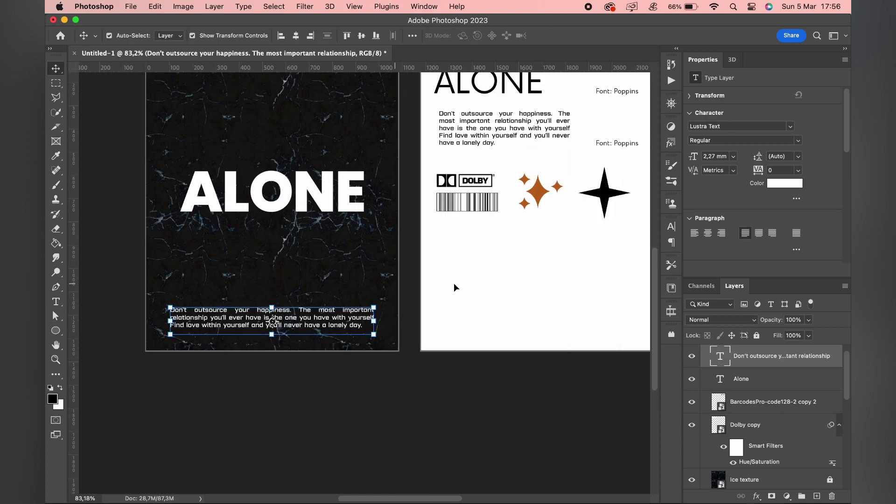
scroll(453, 285, "left", 5)
left_click(714, 126)
type("Poppins")
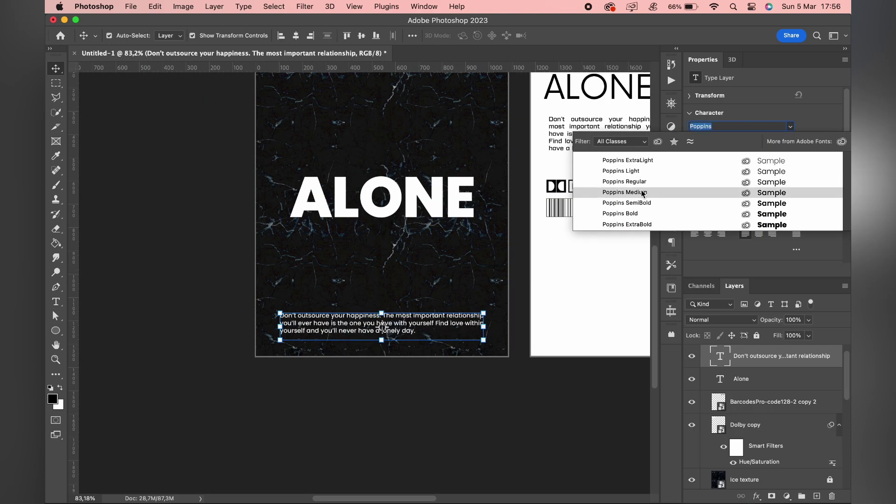
left_click(643, 193)
scroll(751, 208, "down", 3)
left_click(694, 226)
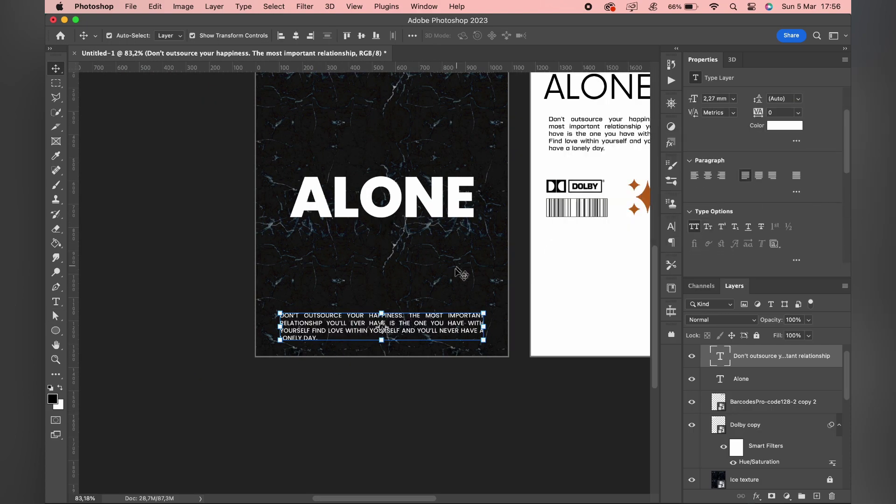
Give the quote 2 mm leading and -20 tracking
left_click(786, 101)
type("2")
key("Return")
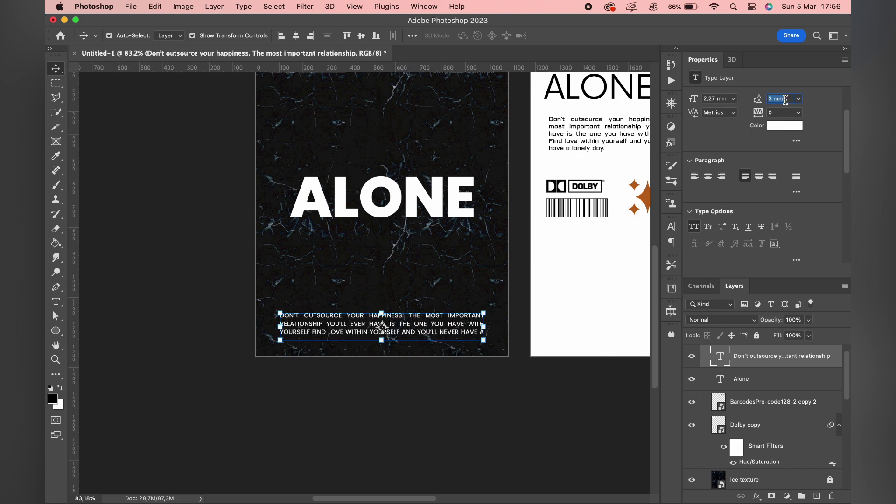
type("-20")
key("Return")
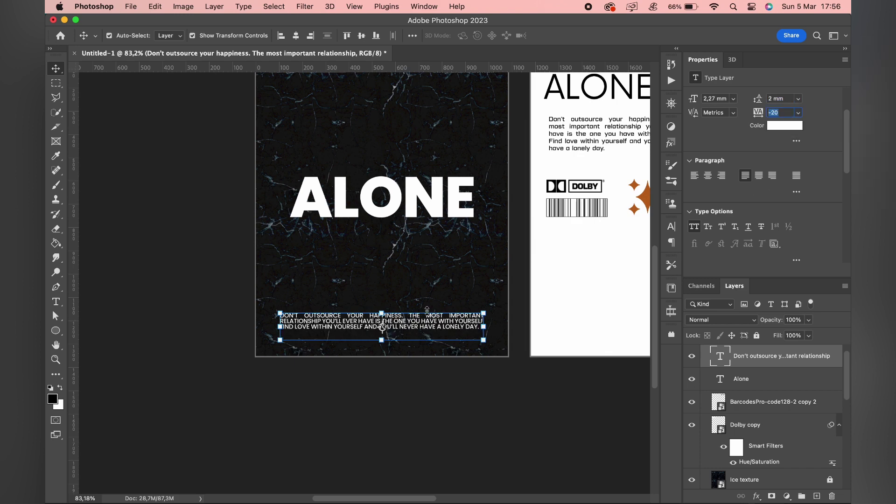
scroll(426, 332, "up", 3)
Centre-align the quote, widen its text box, and nudge it down
key("t")
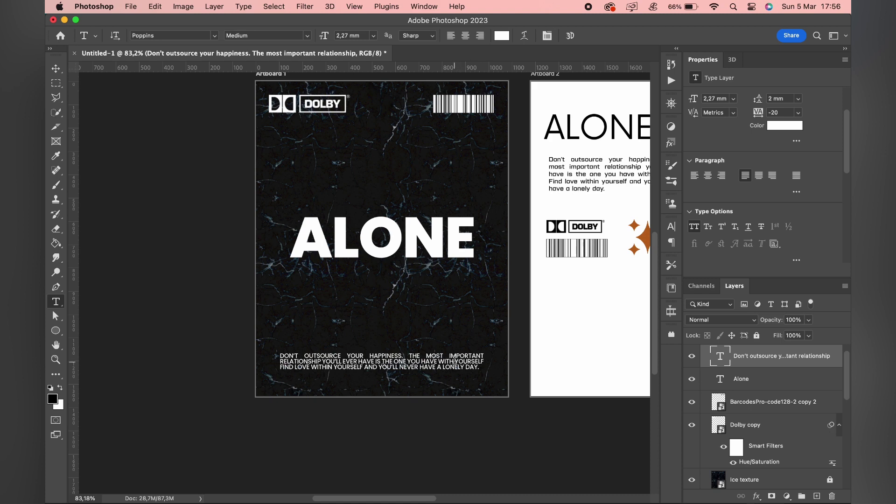
left_click(339, 371)
key("ctrl+a")
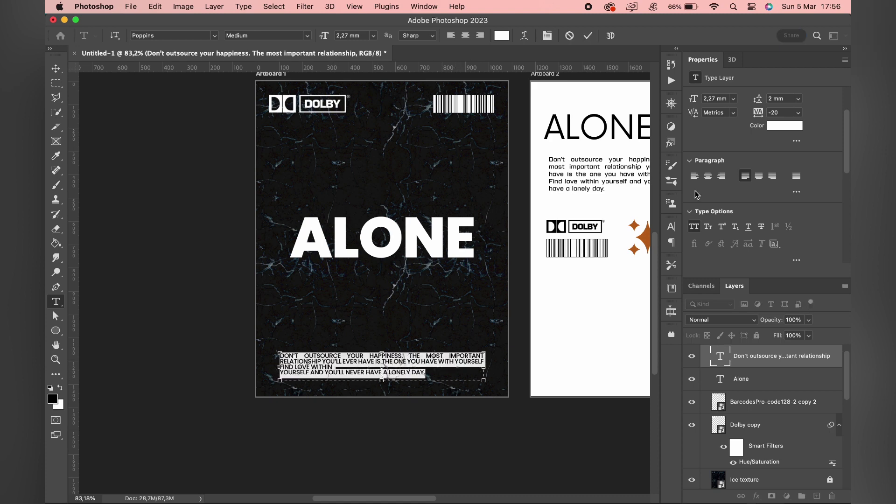
left_click(707, 175)
left_click(377, 372)
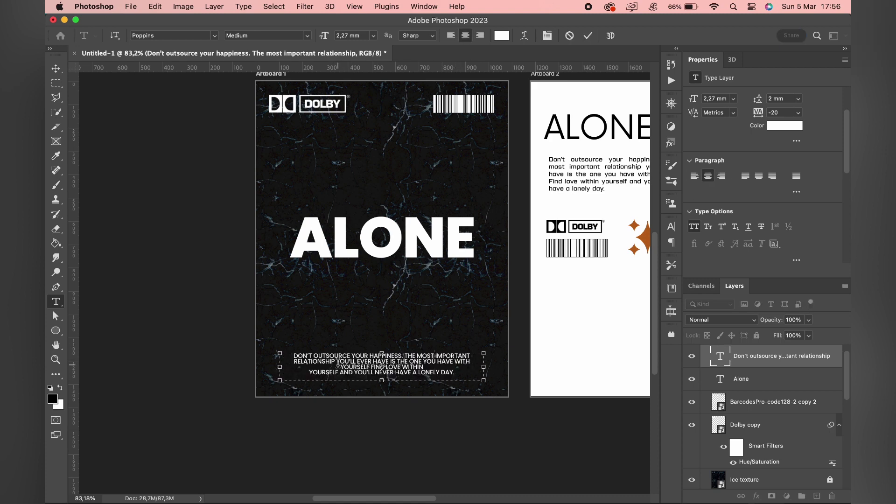
left_click_drag(488, 366, 499, 365)
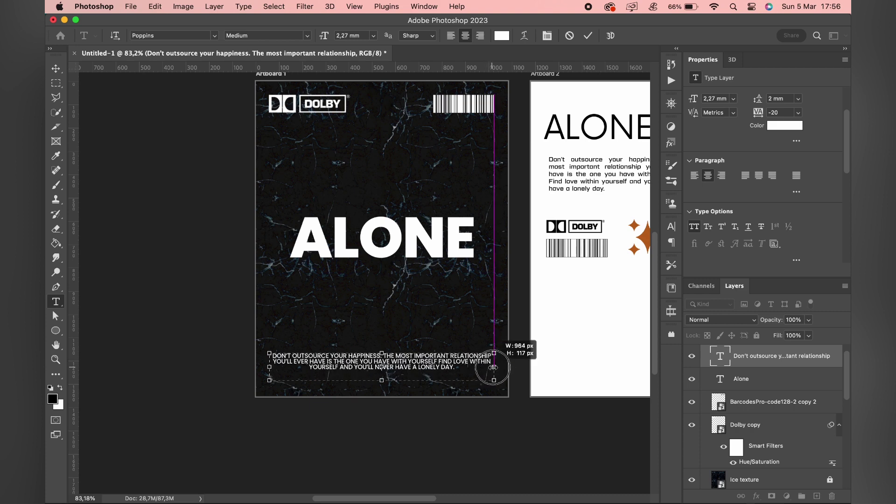
left_click(590, 34)
key("v")
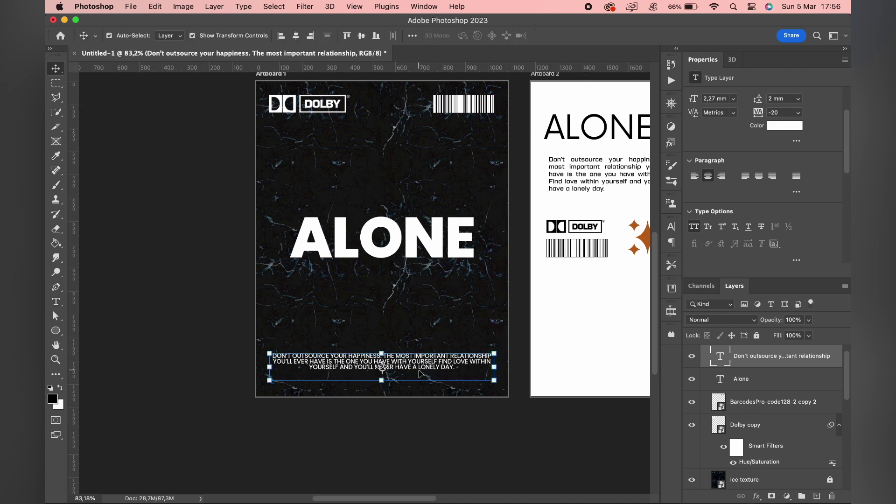
key("shift+Down")
key("shift+Down")
key("shift+Down")
Draw a thin rectangle bar just above the quote
left_click(406, 332)
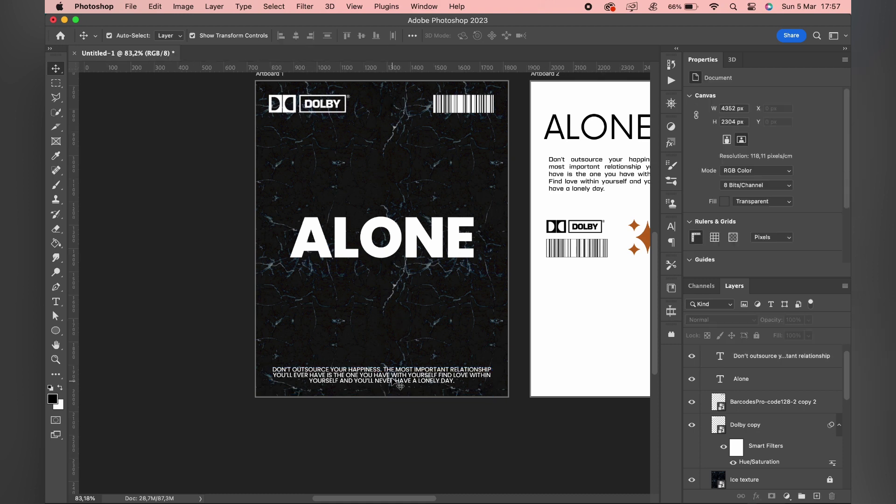
scroll(399, 340, "down", 2)
scroll(399, 340, "left", 3)
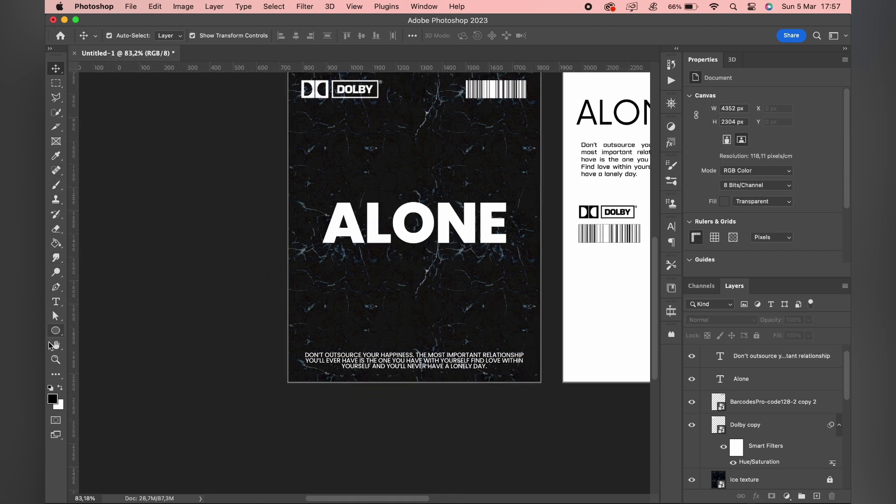
right_click(55, 330)
left_click(93, 329)
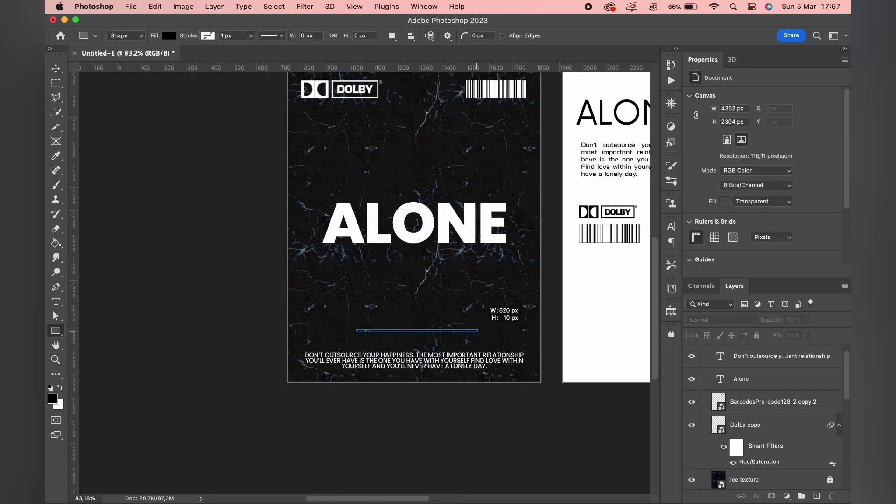
left_click_drag(430, 332, 477, 332)
scroll(477, 332, "right", 4)
Give the bar a white fill and nudge it down into place
left_click(722, 175)
key("Escape")
key("v")
key("ctrl+plus")
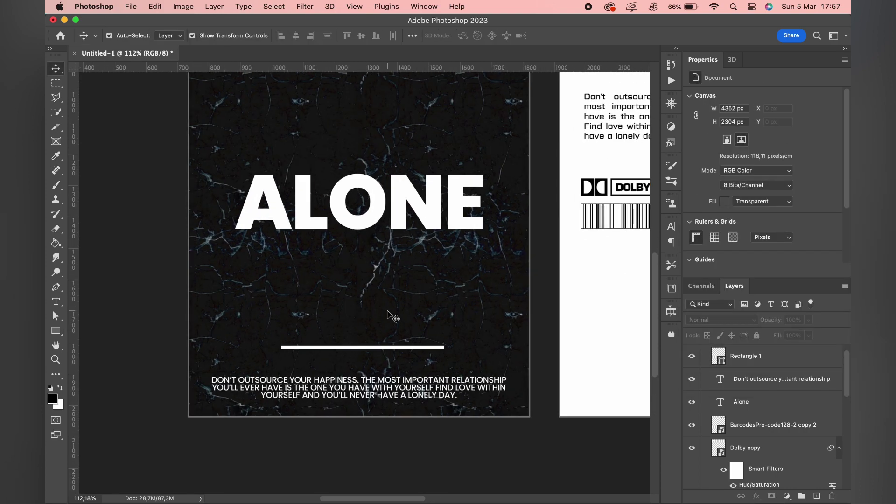
key("shift+Down")
key("shift+Down")
key("shift+Down")
scroll(391, 350, "up", 3)
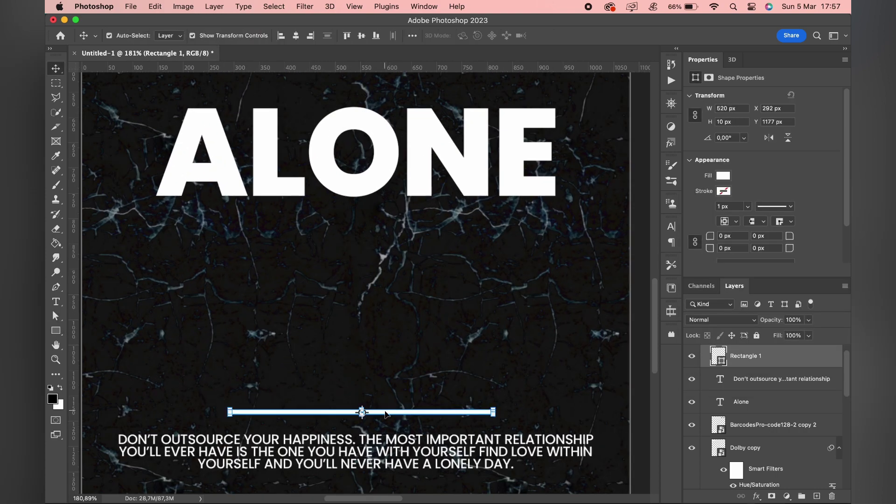
key("ctrl+t")
scroll(356, 410, "up", 3)
scroll(414, 336, "up", 2)
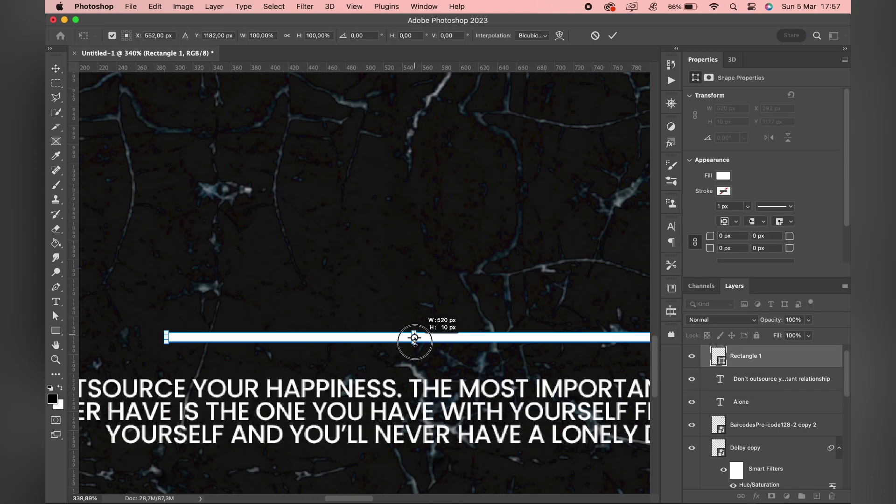
left_click_drag(414, 337, 415, 344)
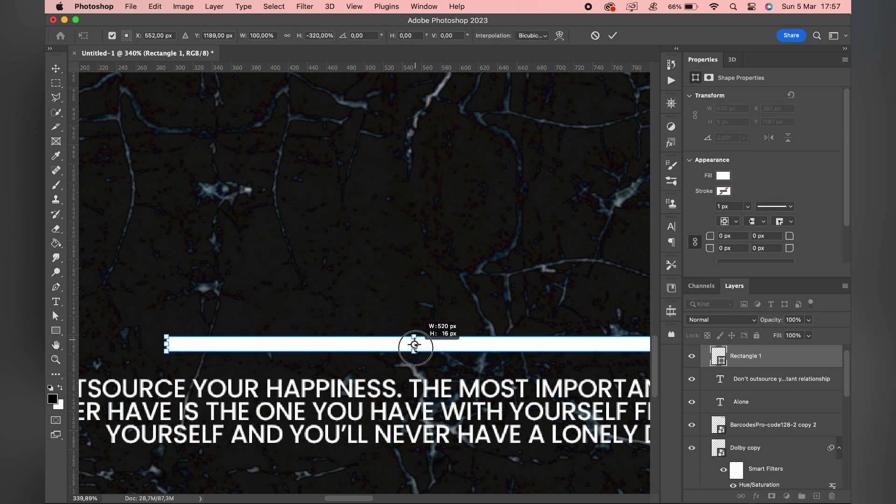
key("Escape")
Copy a star from Artboard 2 onto Artboard 1 near the line
scroll(418, 341, "down", 5)
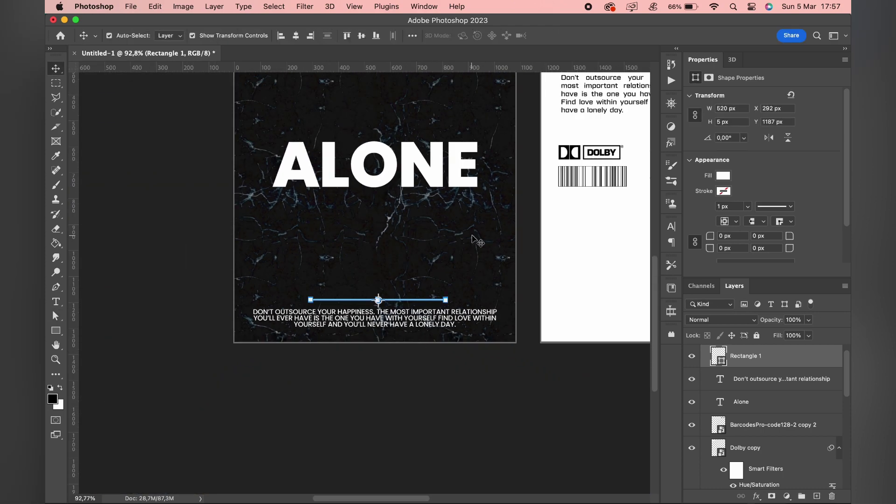
scroll(475, 240, "down", 3)
mouse_move(572, 271)
left_mouse_down()
mouse_move(328, 293)
mouse_move(411, 403)
left_mouse_up()
Lighten the copied star to white and squash it flatter
scroll(410, 404, "up", 5)
key("ctrl+u")
left_click_drag(629, 227, 644, 226)
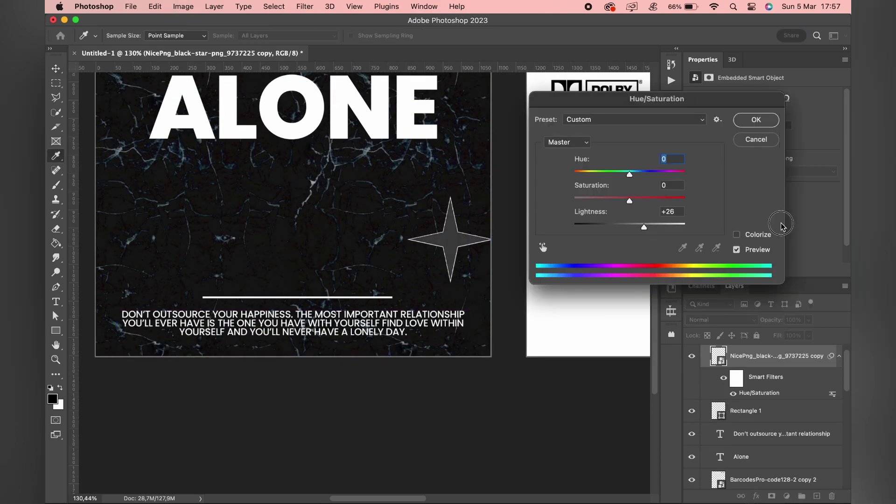
key("Return")
key("v")
mouse_move(451, 199)
left_mouse_down()
mouse_move(455, 257)
mouse_move(429, 302)
left_mouse_up()
Shorten the line and place the star at its right end
scroll(455, 256, "up", 2)
left_click(377, 276)
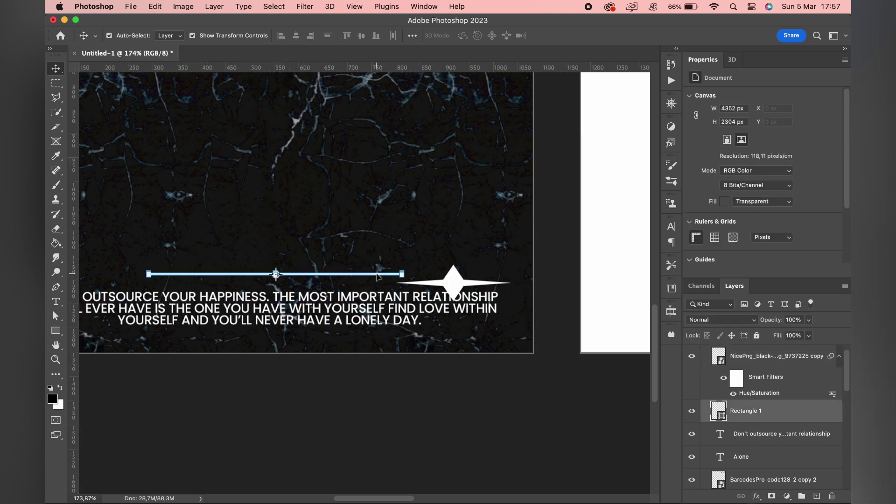
left_click_drag(401, 274, 353, 276)
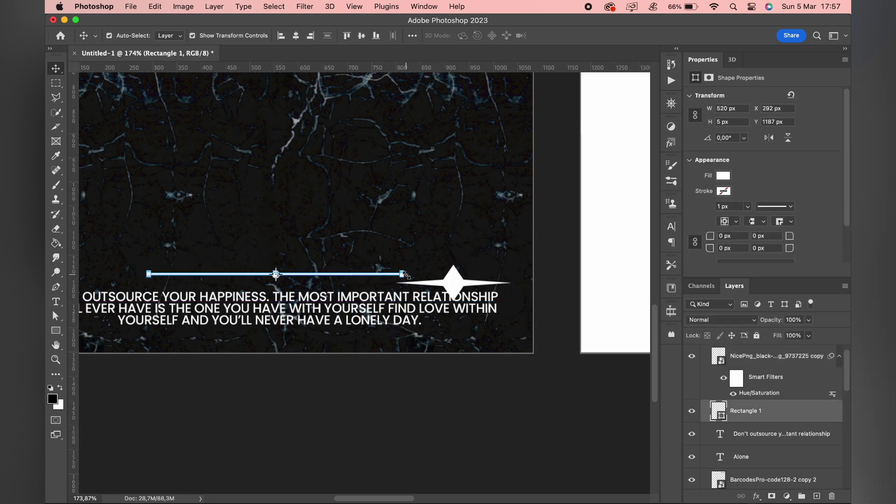
left_click(296, 36)
scroll(494, 251, "down", 2)
left_click_drag(499, 249, 491, 240)
scroll(212, 251, "up", 5)
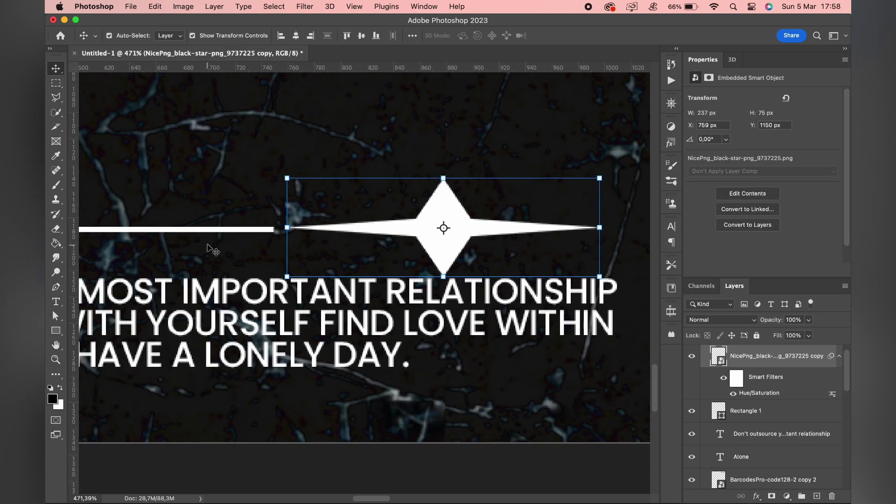
left_click(216, 229)
key("Up")
Shrink the star to about a third and copy it to the line's left end
left_click(451, 259)
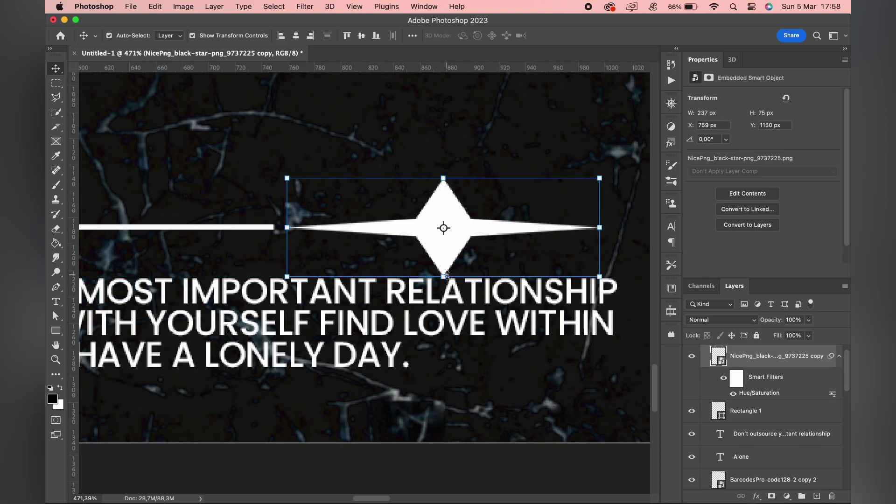
mouse_move(443, 280)
left_mouse_down()
mouse_move(442, 244)
mouse_move(369, 220)
left_mouse_up()
key("Return")
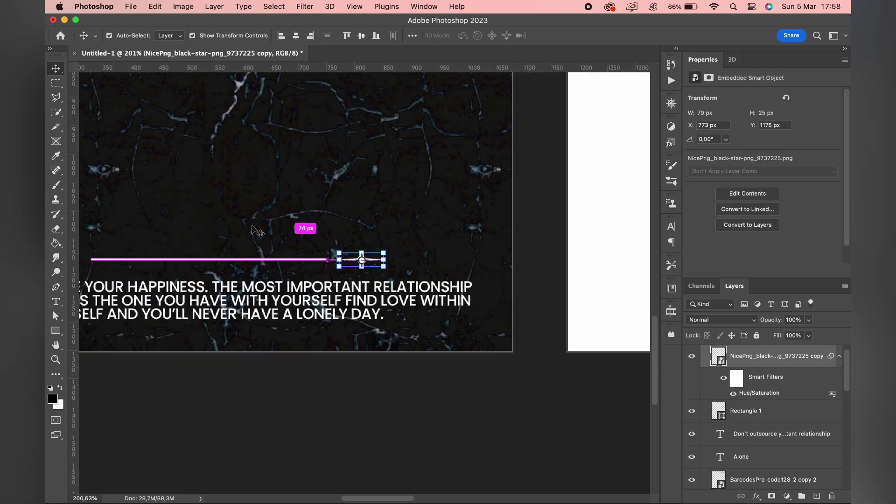
scroll(540, 260, "down", 5)
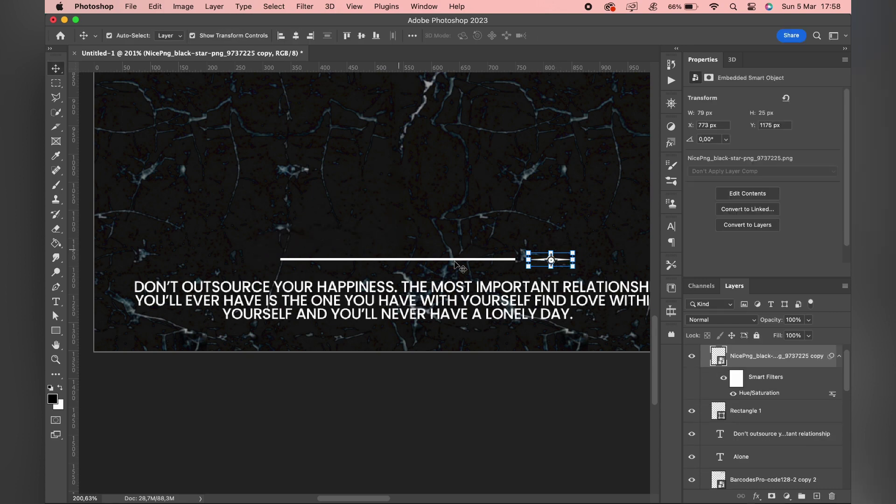
left_click_drag(564, 264, 258, 263)
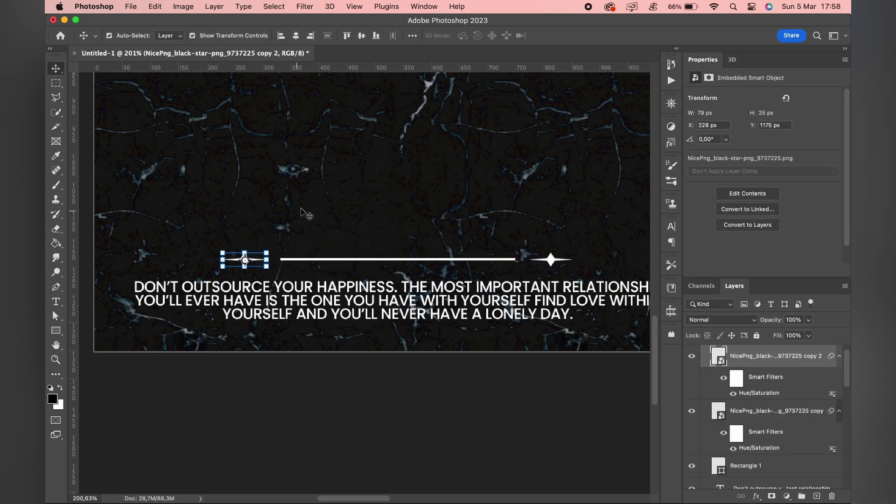
scroll(306, 210, "down", 3)
scroll(306, 209, "down", 2)
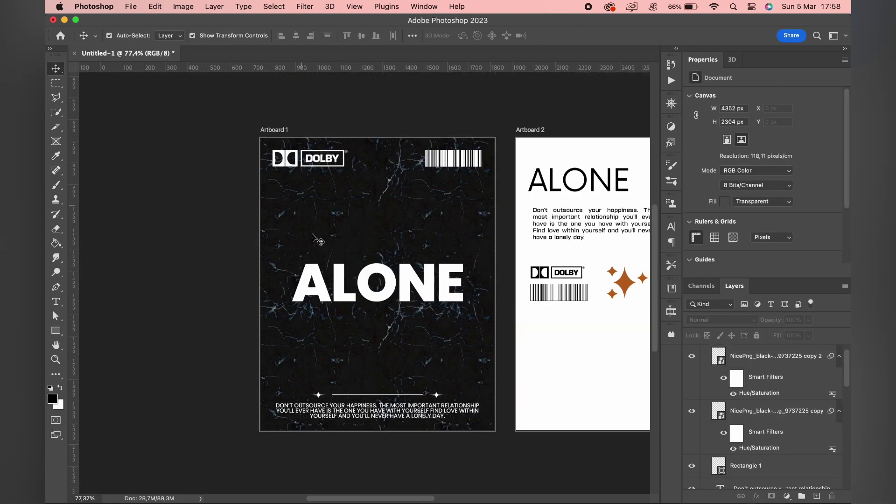
scroll(335, 292, "up", 2)
scroll(335, 292, "up", 2)
scroll(334, 292, "up", 2)
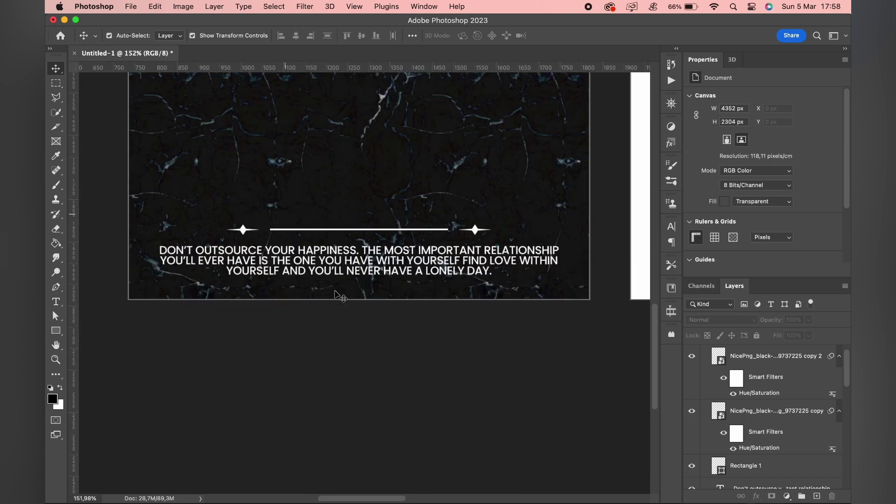
scroll(371, 251, "up", 2)
Pull the line's right endpoint in so it fits between the two stars
left_click(529, 242)
scroll(580, 222, "up", 2)
left_click_drag(581, 222, 535, 221)
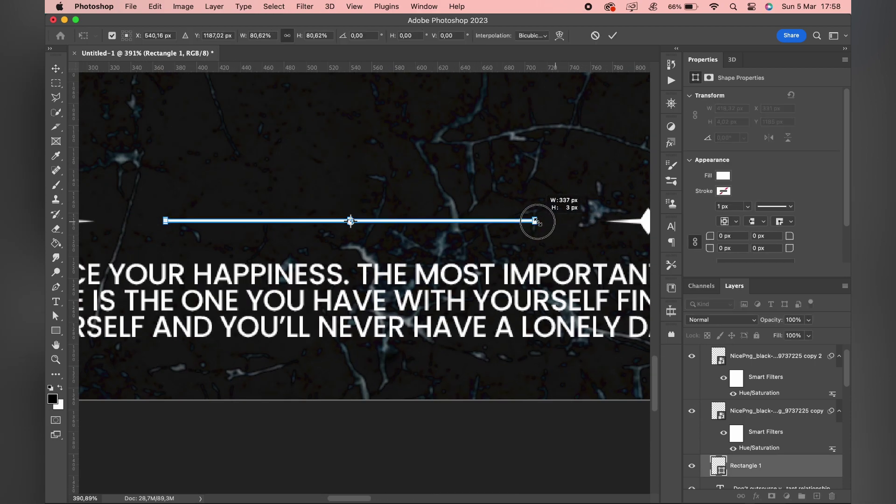
left_click(485, 161)
scroll(486, 161, "down", 2)
scroll(400, 322, "down", 2)
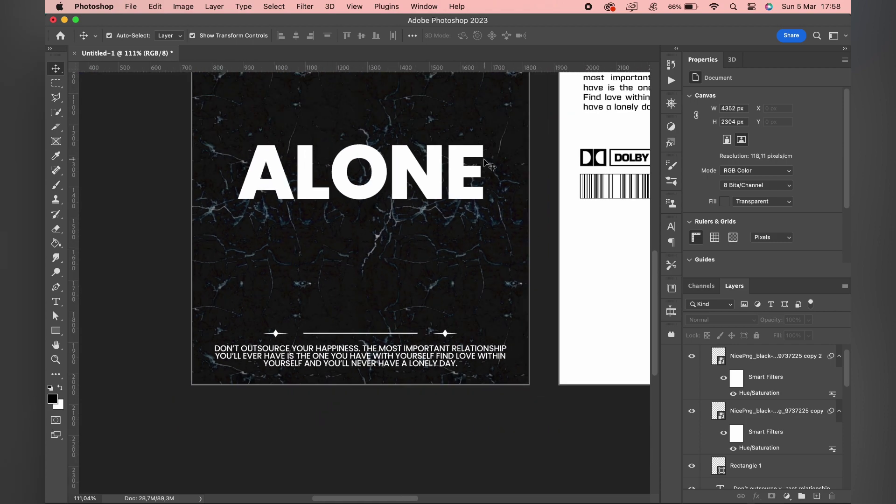
scroll(400, 322, "down", 1)
scroll(400, 322, "down", 2)
Convert the Alone text layer to a shape with no fill and a white stroke
left_click(392, 297)
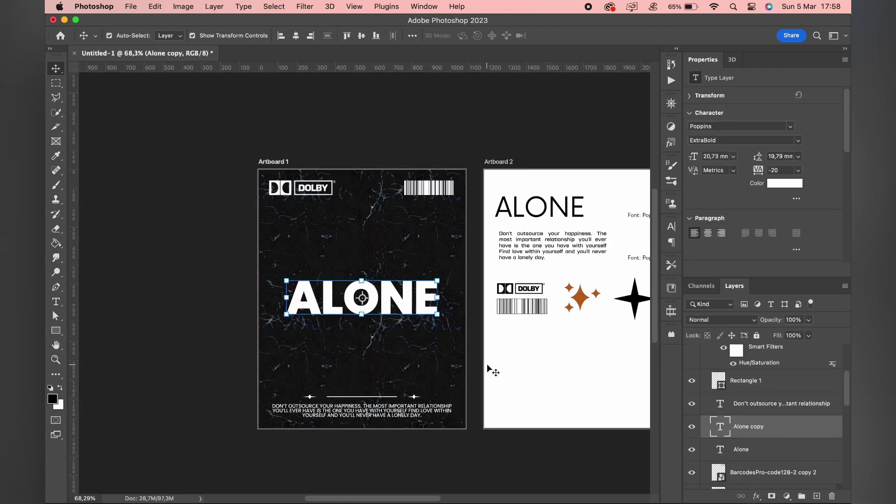
right_click(746, 448)
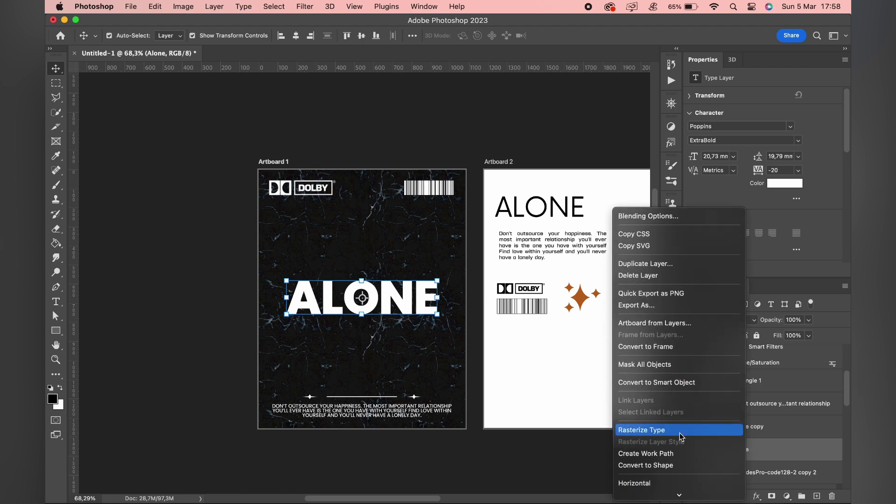
left_click(683, 464)
key("a")
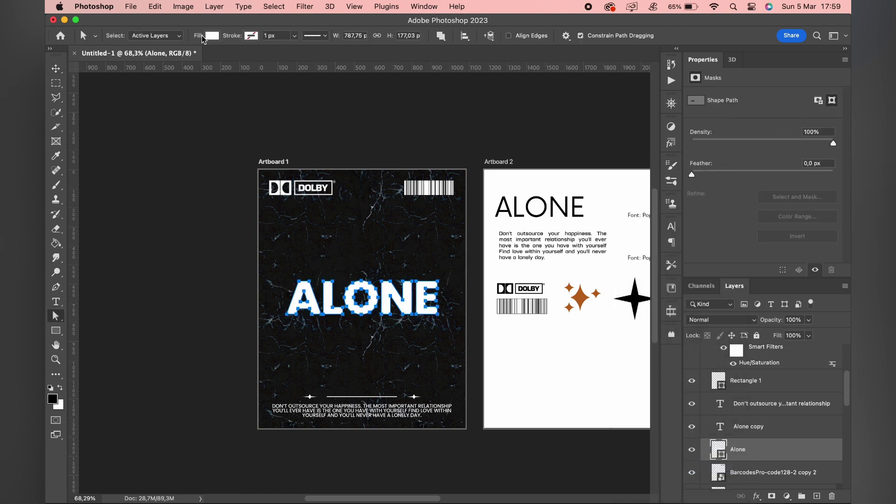
left_click(212, 36)
left_click(251, 37)
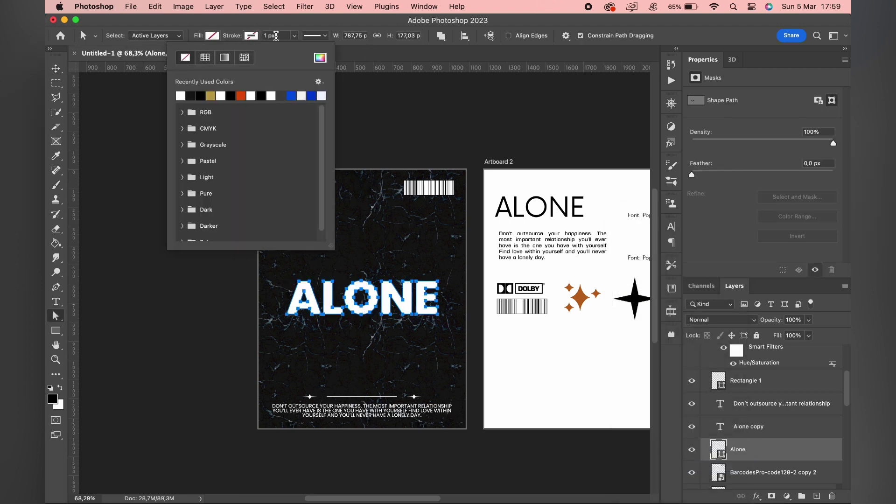
left_click(280, 37)
type("3")
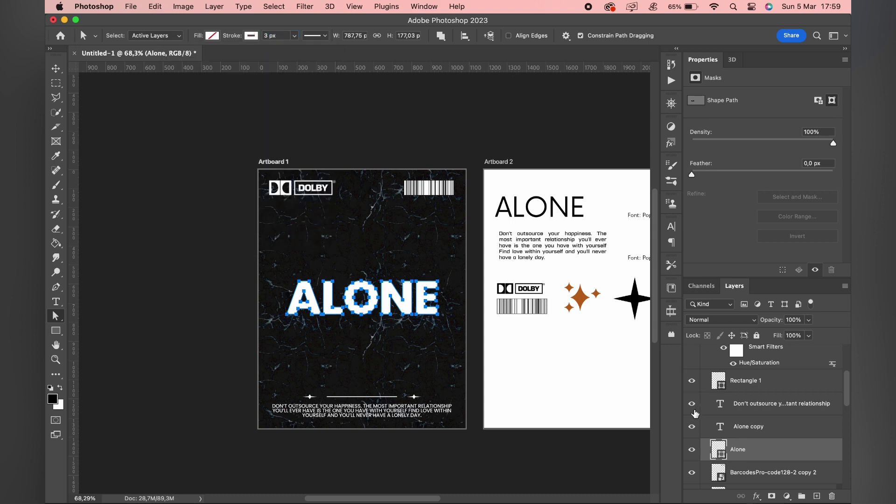
Hide the solid ALONE copy and apply a 4 px stroke width to the outlined ALONE
left_click(691, 426)
key("v")
scroll(360, 344, "up", 3)
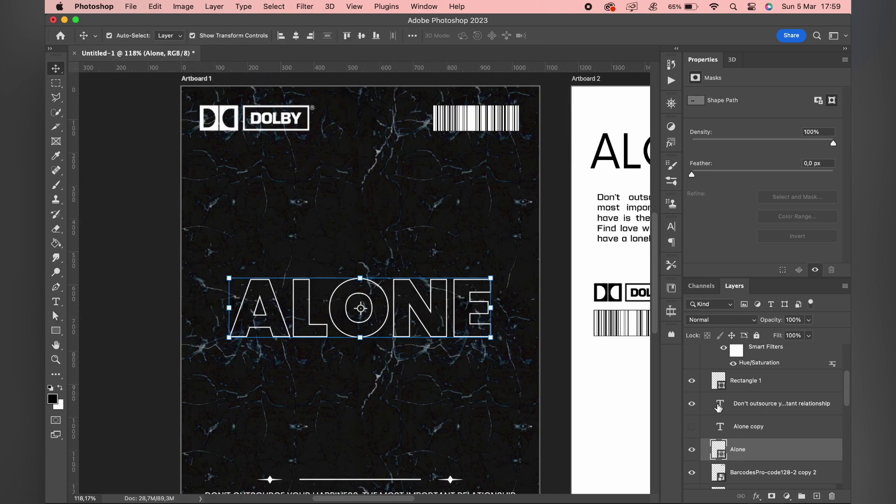
key("a")
key("Return")
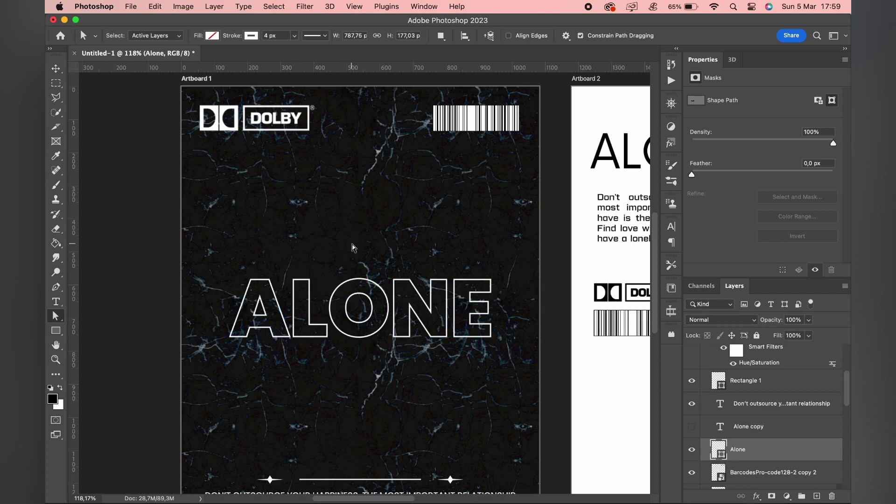
key("v")
Show the solid white ALONE copy again and select it
scroll(360, 246, "up", 3)
scroll(361, 242, "down", 3)
scroll(360, 243, "down", 2)
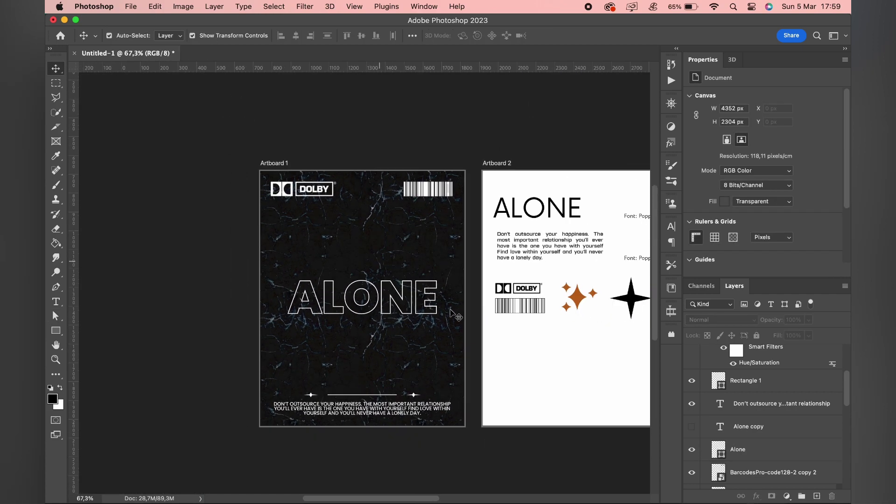
left_click(692, 426)
left_click(367, 292)
scroll(368, 291, "up", 3)
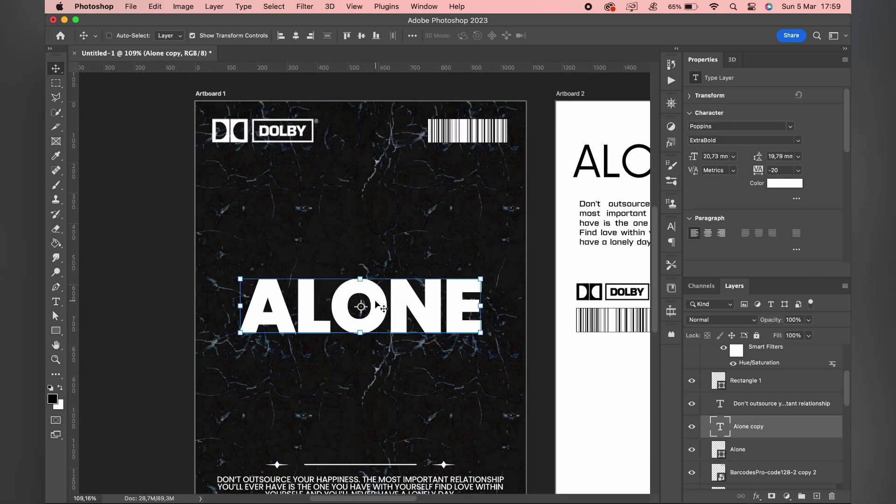
Convert the solid ALONE copy to a Smart Object, cancelling a stray warp on the outlined ALONE
right_click(781, 429)
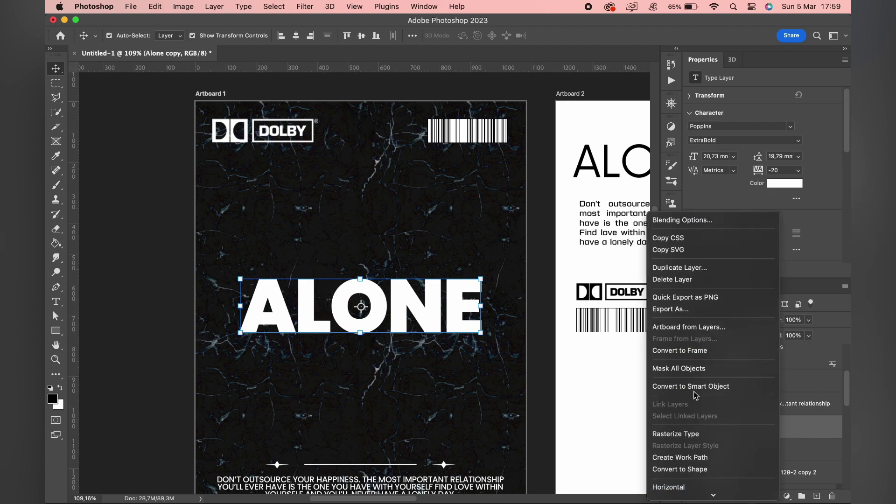
left_click(728, 391)
right_click(430, 316)
left_click(447, 330)
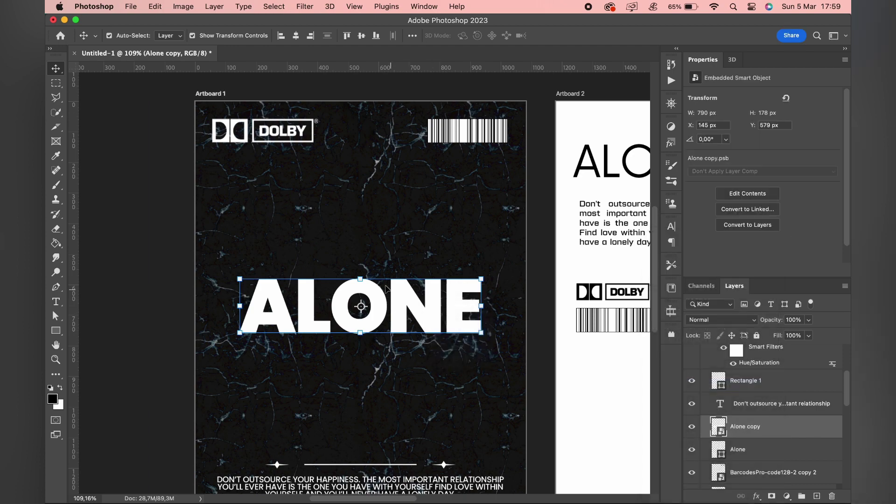
right_click(359, 279)
left_click(420, 310)
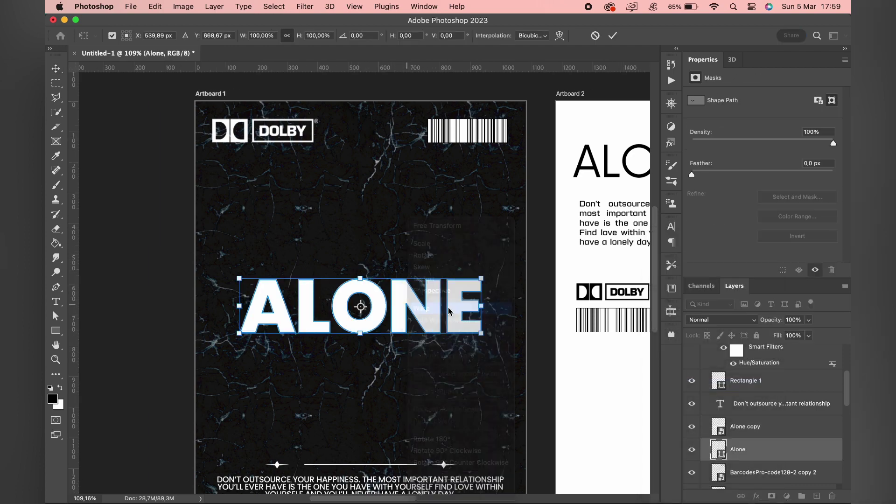
left_click_drag(369, 329, 361, 270)
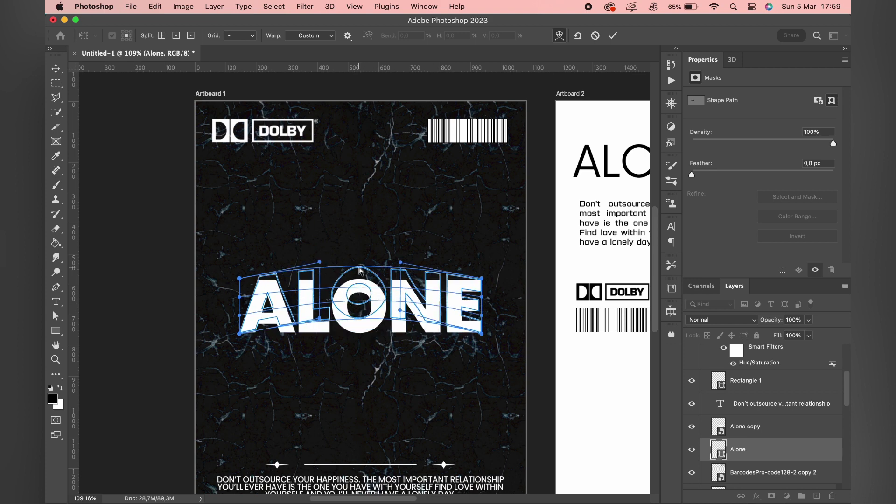
left_click(594, 39)
left_click(490, 380)
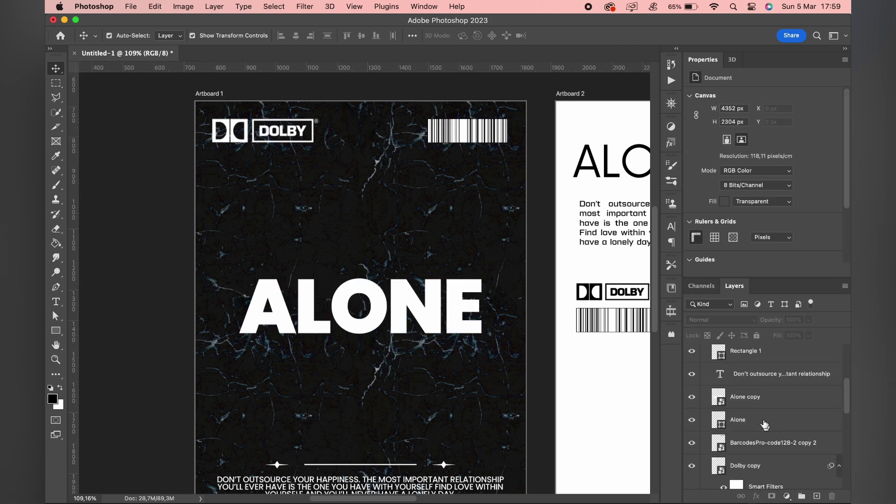
Start a Warp transform on the solid ALONE copy and bend it upward into an arch
left_click(742, 398)
key("cmd+t")
right_click(373, 283)
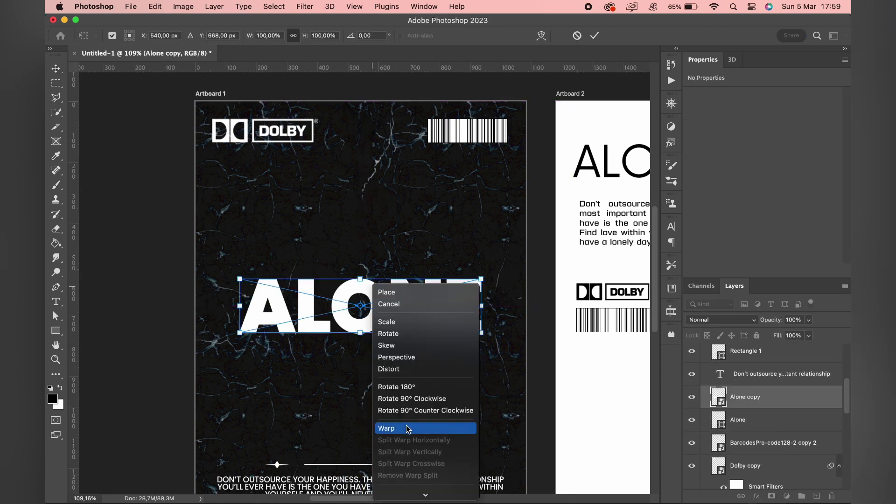
left_click(406, 424)
mouse_move(364, 303)
left_mouse_down()
mouse_move(365, 320)
mouse_move(378, 300)
mouse_move(428, 294)
left_mouse_up()
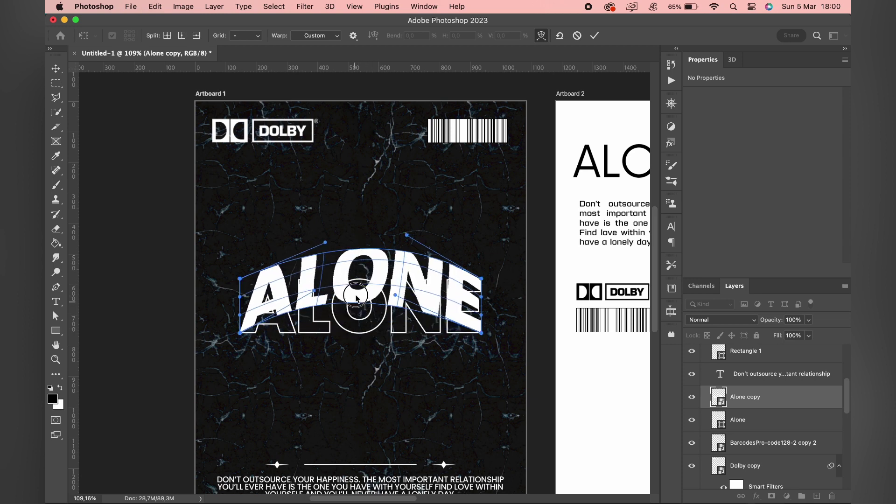
left_click_drag(410, 265, 394, 280)
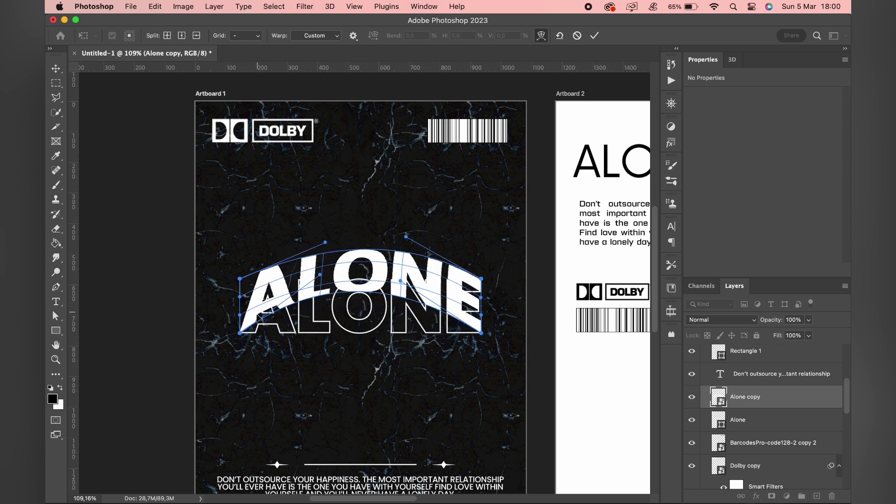
left_click_drag(256, 332, 254, 323)
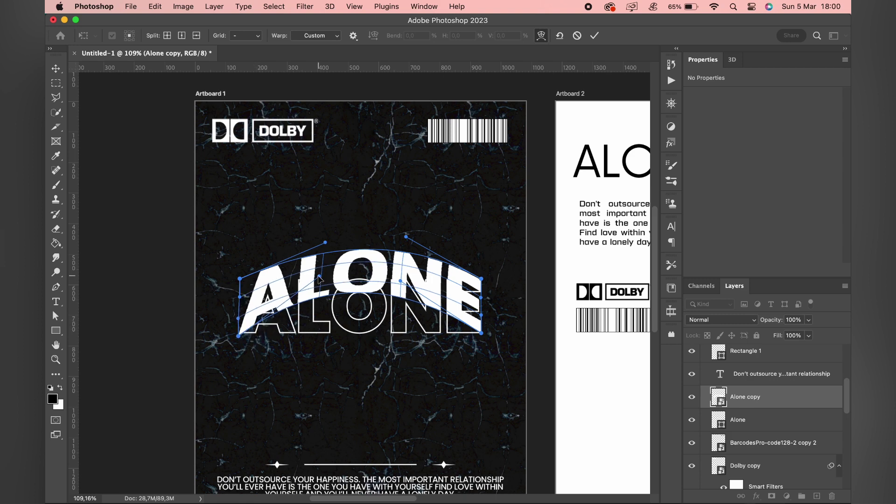
Refine the warp mesh into a wavy arc over the letters and commit it
left_click_drag(319, 279, 323, 325)
mouse_move(325, 242)
left_mouse_down()
mouse_move(308, 238)
mouse_move(393, 315)
left_mouse_up()
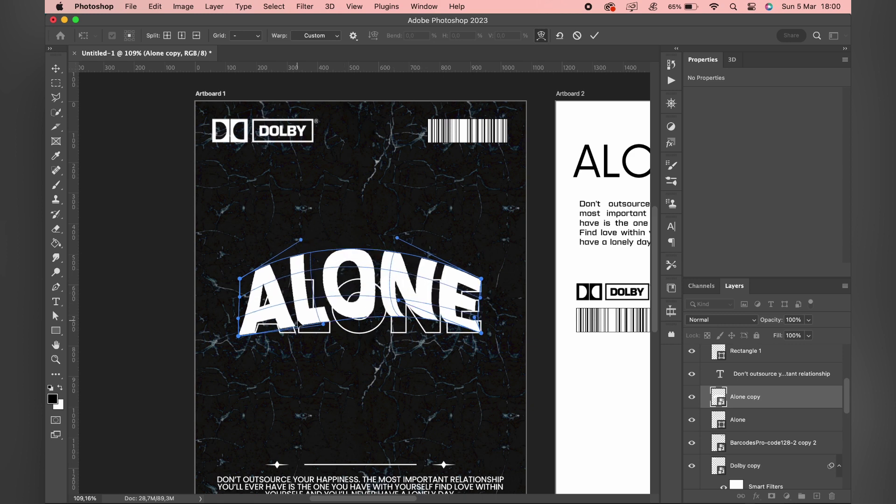
left_click_drag(300, 291, 322, 291)
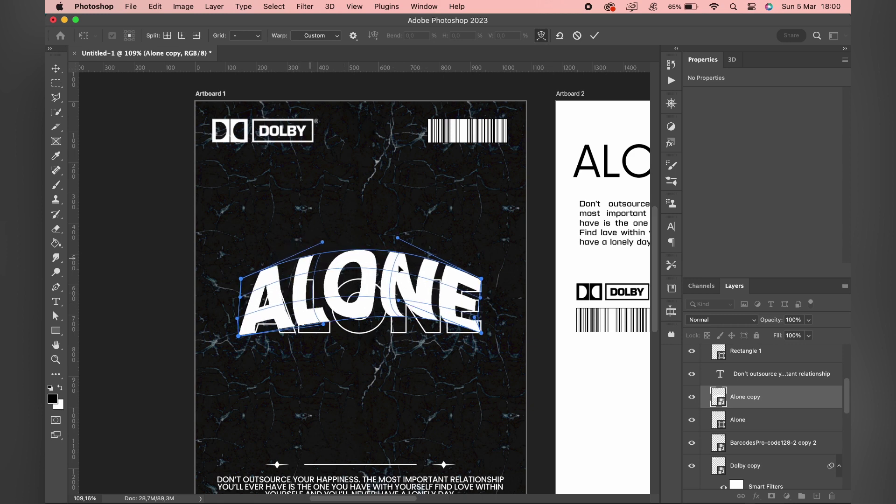
left_click_drag(364, 253, 366, 261)
left_click_drag(356, 321, 358, 316)
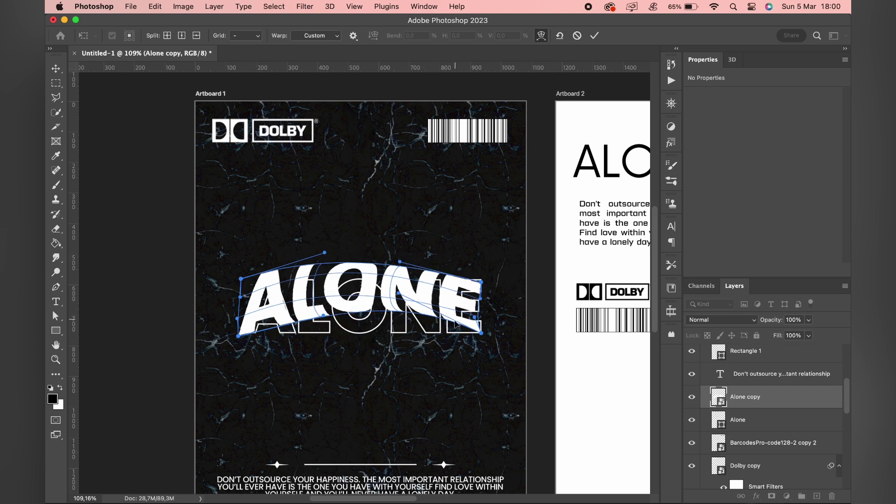
left_click_drag(399, 294, 400, 317)
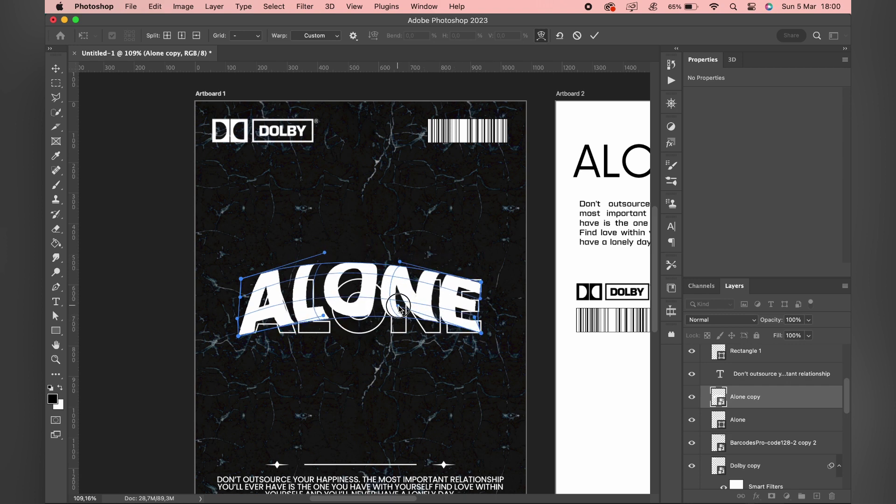
left_click(594, 36)
Copy the orange sparkle above ALONE's left end and scale it to about two-thirds size
scroll(449, 186, "down", 3)
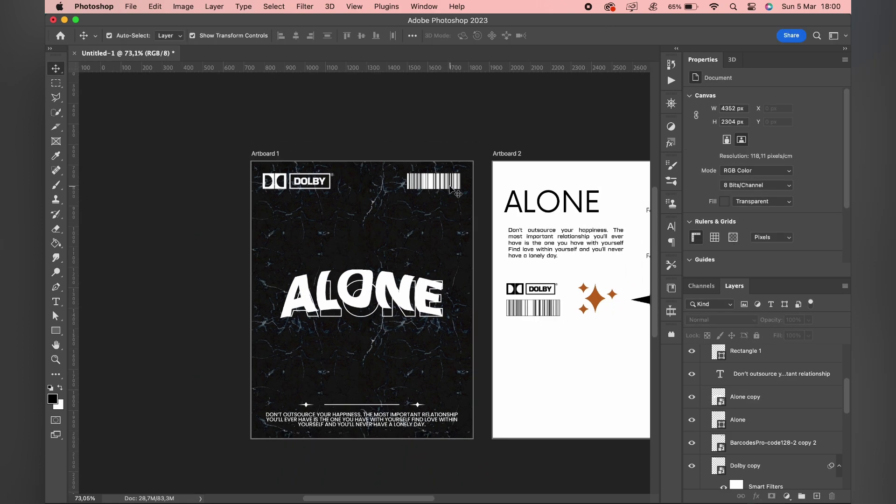
scroll(450, 187, "down", 2)
scroll(557, 236, "up", 2)
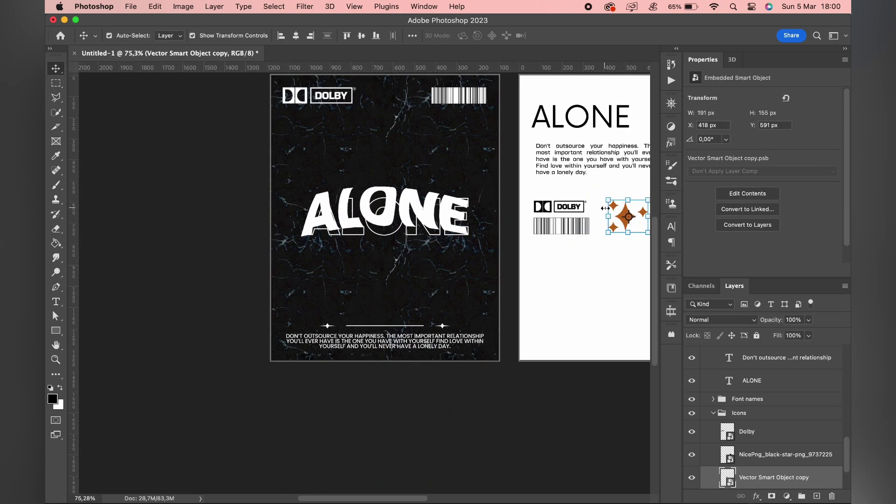
left_click_drag(557, 235, 301, 178)
scroll(302, 177, "up", 2)
scroll(302, 177, "up", 2)
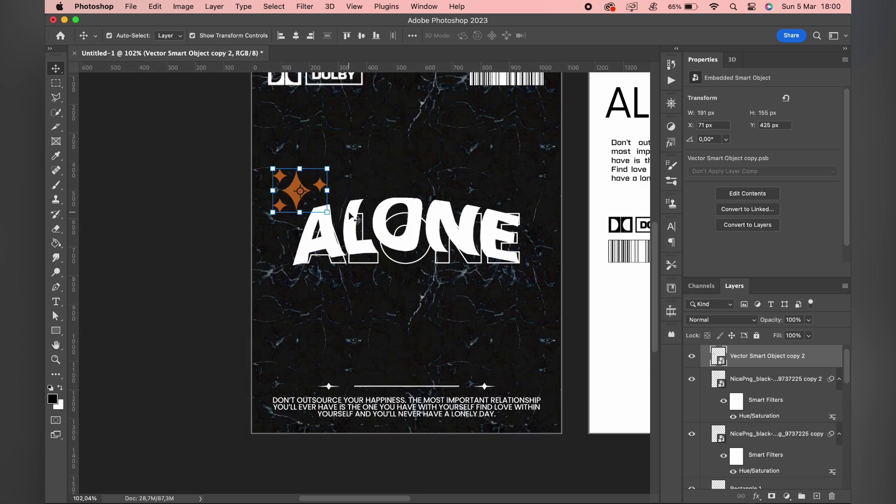
left_click_drag(327, 211, 318, 204)
key("Return")
Make the sparkle white with Hue/Saturation Lightness +100 and nudge it slightly left
key("super+u")
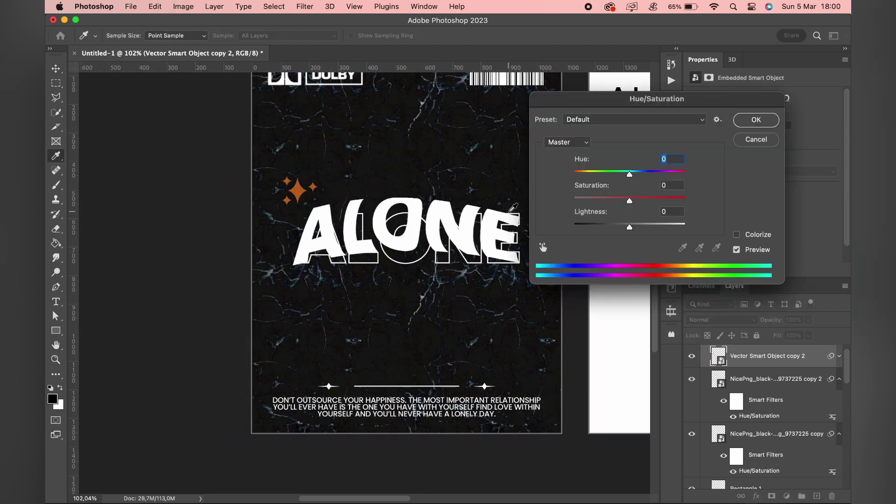
left_click_drag(632, 226, 686, 226)
left_click(755, 119)
scroll(493, 170, "up", 2)
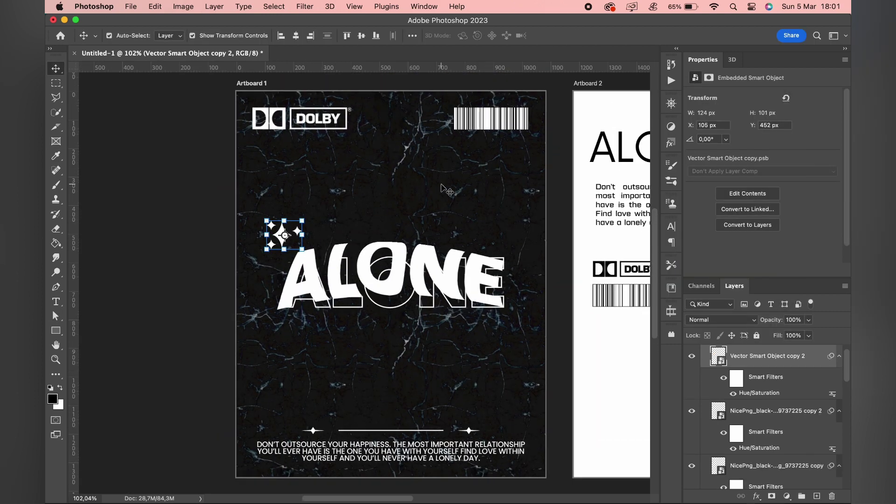
left_click(447, 191)
left_click_drag(288, 238, 283, 239)
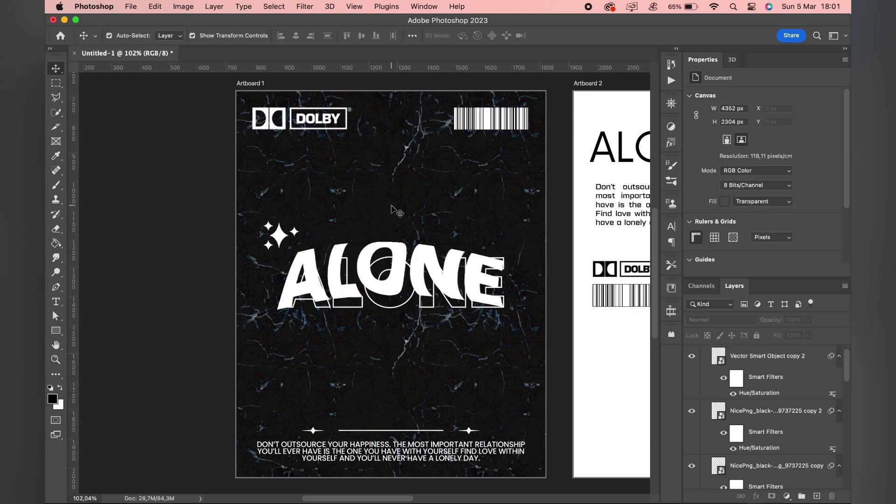
scroll(392, 212, "down", 3)
scroll(392, 212, "down", 2)
scroll(392, 212, "down", 2)
scroll(392, 212, "right", 2)
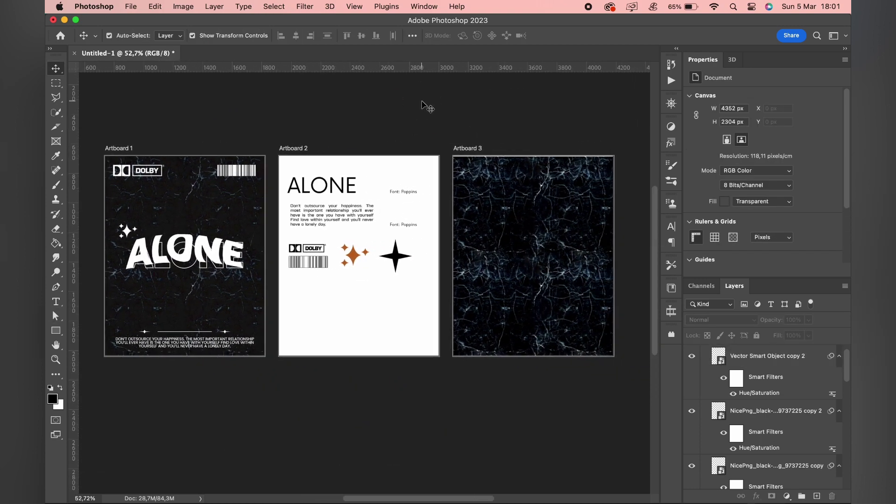